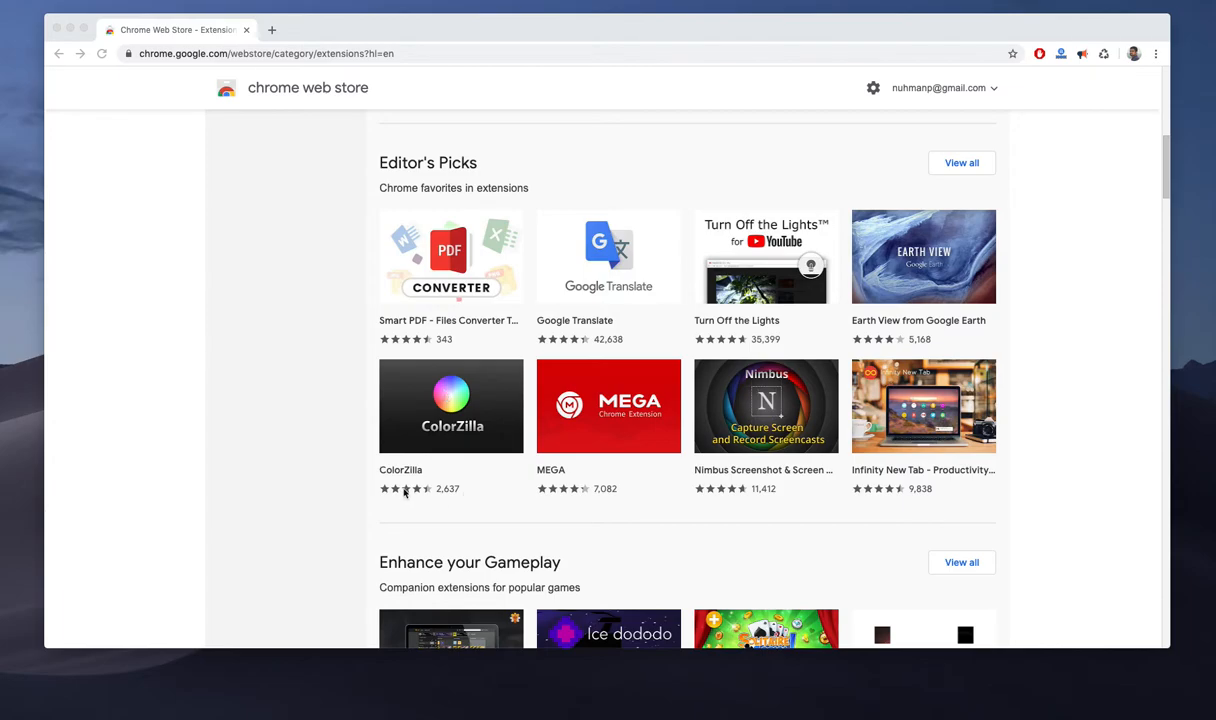
Step: Open the ColorZilla extension's detail page from Editor's Picks
{"action": "left_click", "coordinate": [398, 455]}
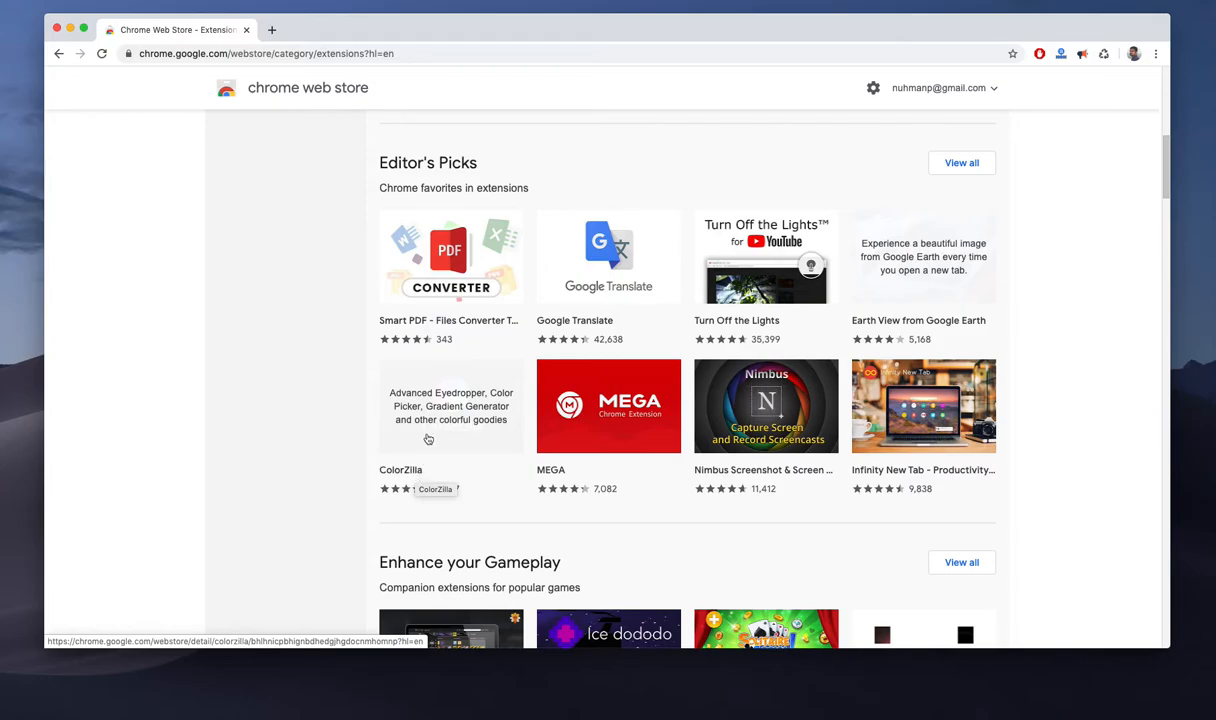
{"action": "left_click", "coordinate": [403, 414]}
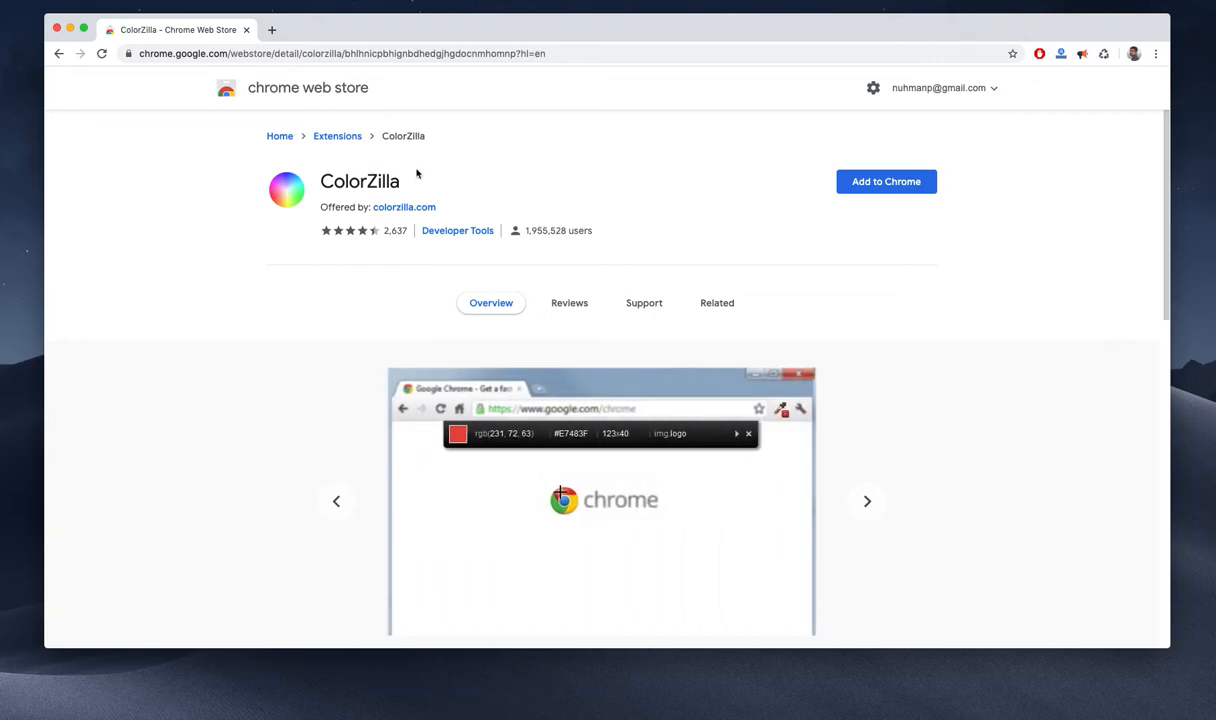
{"action": "scroll", "coordinate": [520, 185], "scroll_direction": "down", "scroll_amount": 10}
{"action": "scroll", "coordinate": [532, 190], "scroll_direction": "up", "scroll_amount": 10}
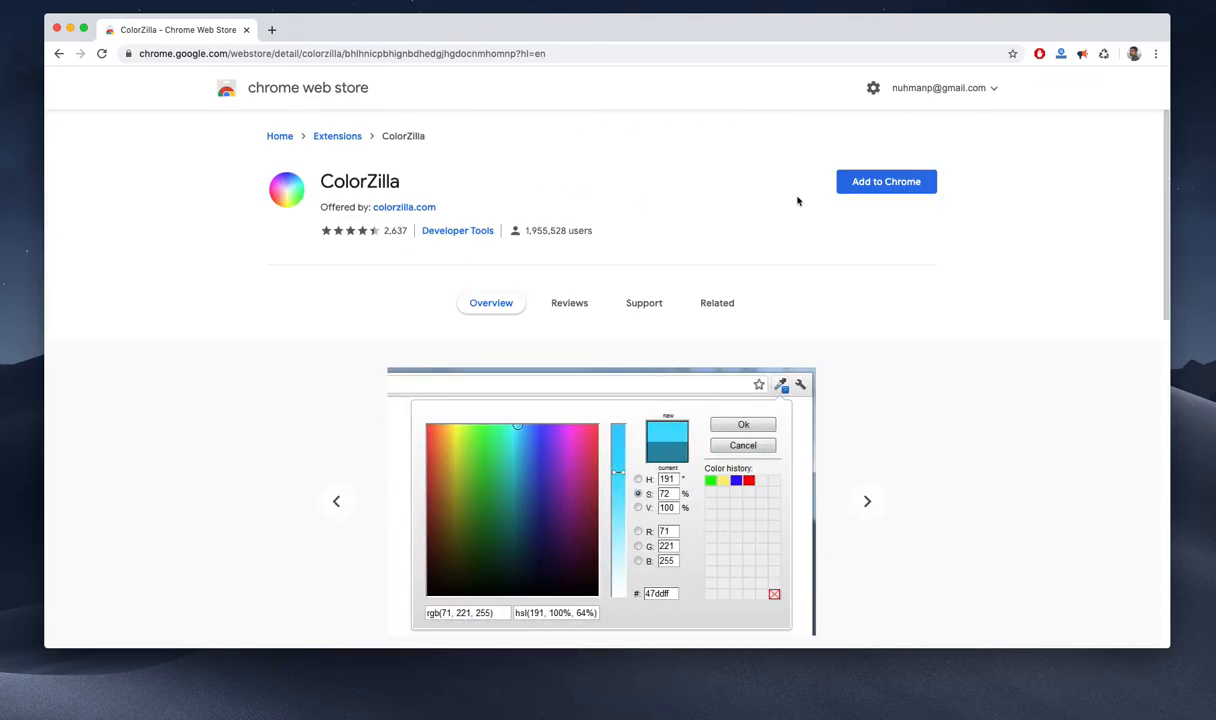
Step: Add ColorZilla to Chrome and confirm in the 'Add ColorZilla?' dialog
{"action": "left_click", "coordinate": [886, 182]}
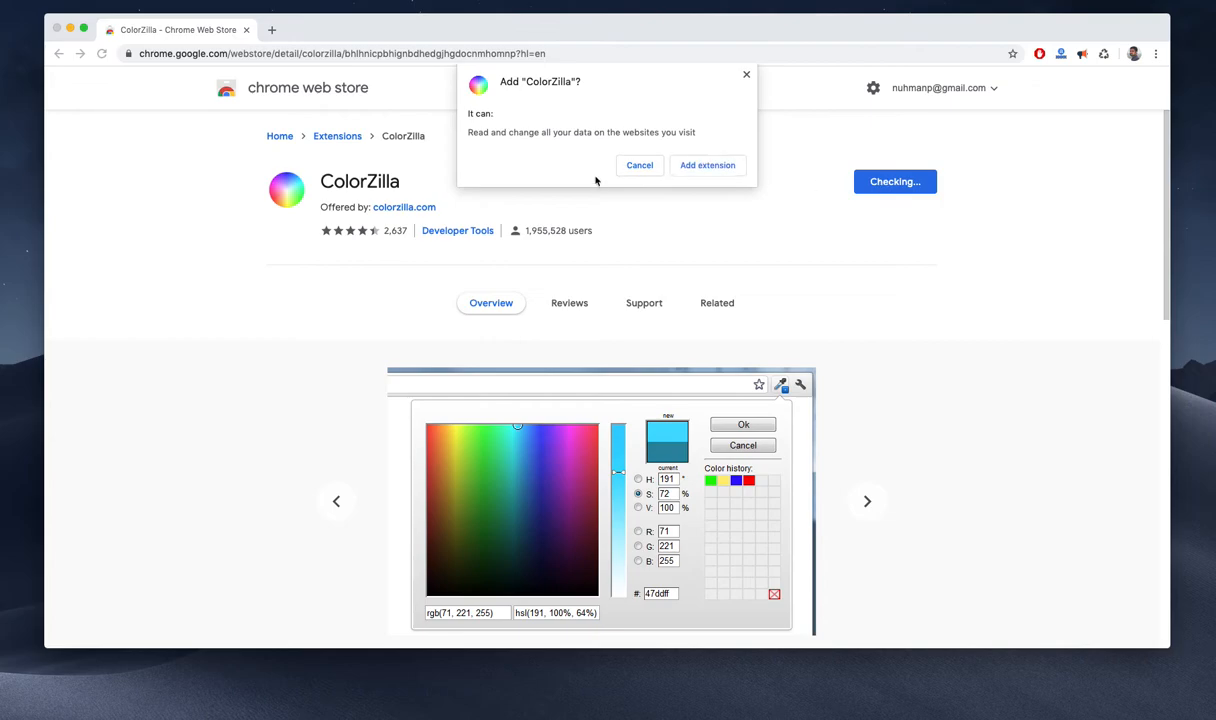
{"action": "left_click", "coordinate": [699, 167]}
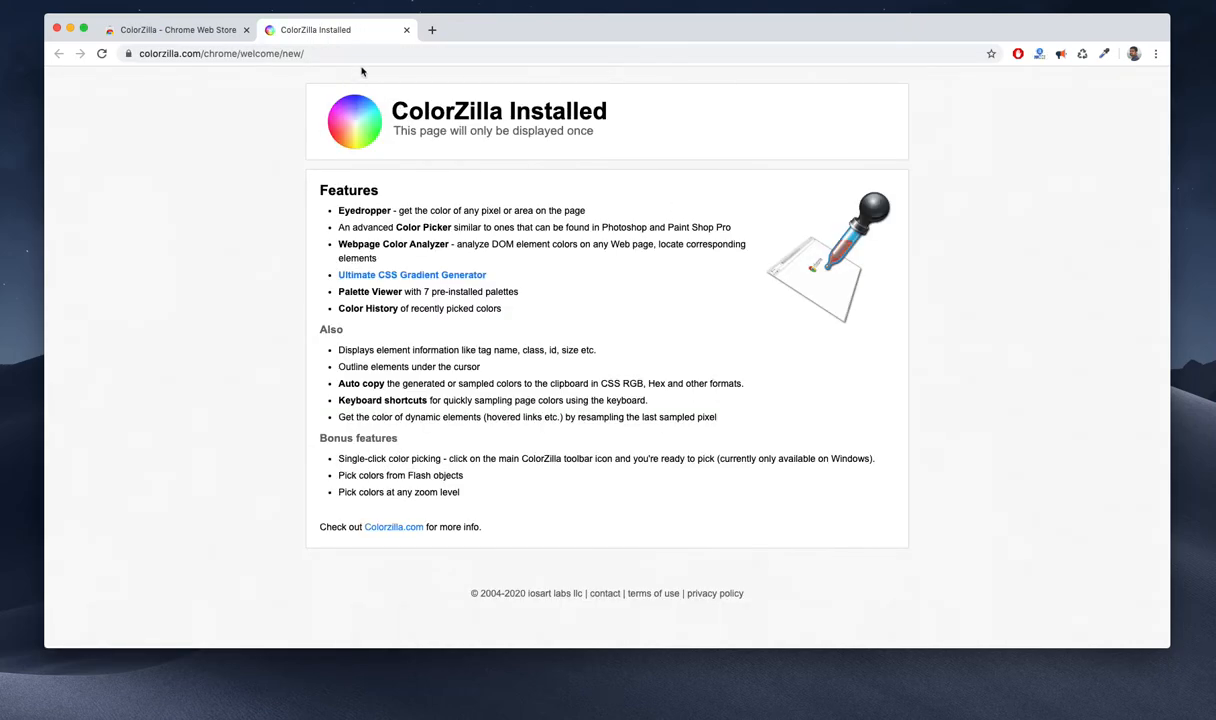
Step: Pick the logo's red from the page with ColorZilla, copying #FA4149
{"action": "left_click", "coordinate": [1103, 55]}
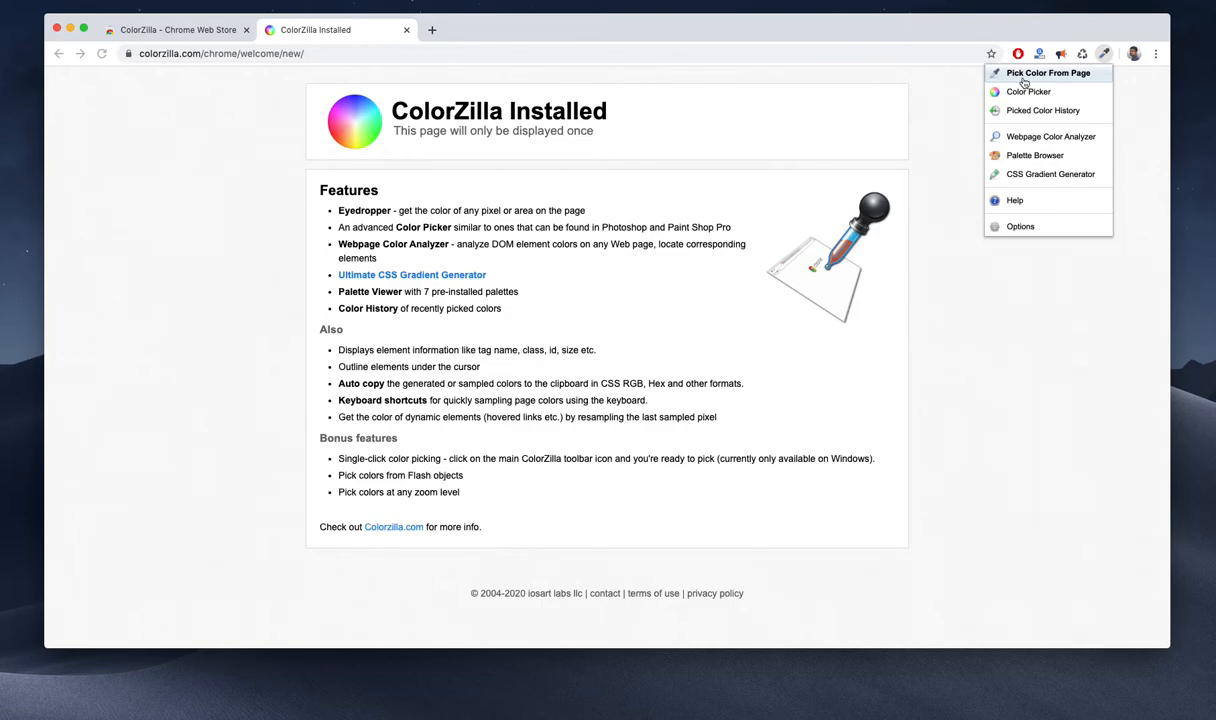
{"action": "left_click", "coordinate": [1047, 73]}
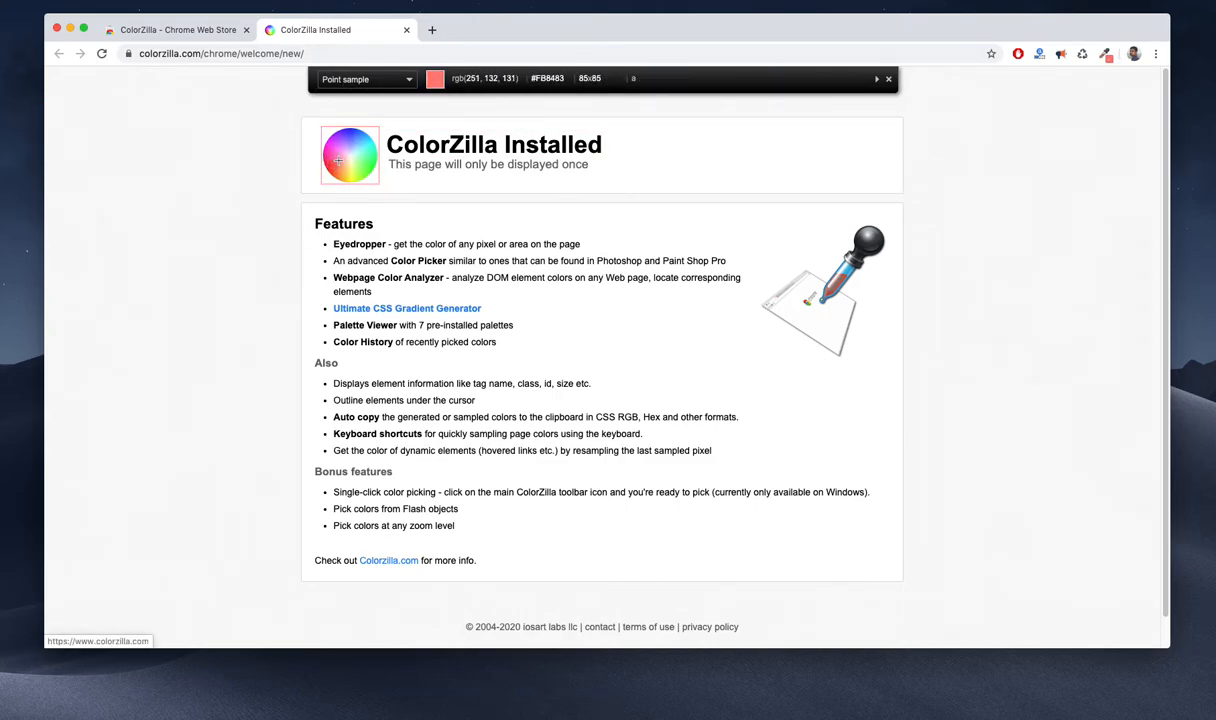
{"action": "left_click", "coordinate": [326, 161]}
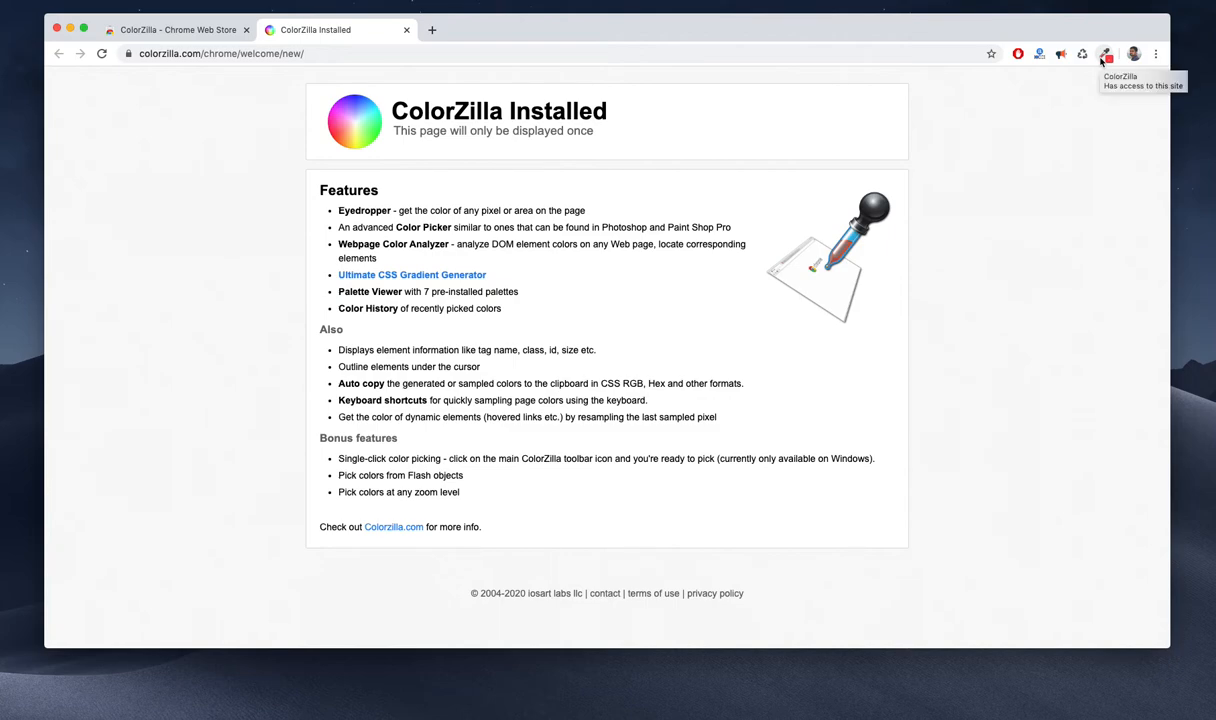
Step: Check the sampled red in Picked Color History, then close the panel
{"action": "left_click", "coordinate": [1104, 55]}
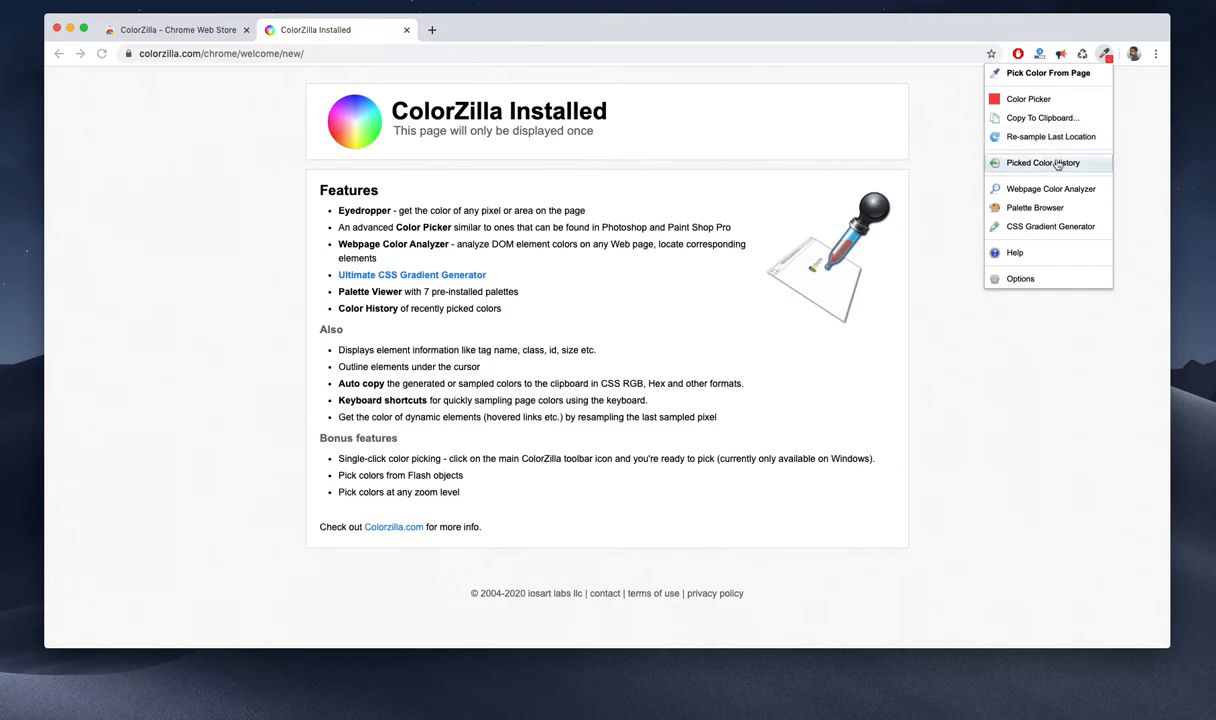
{"action": "left_click", "coordinate": [1058, 163]}
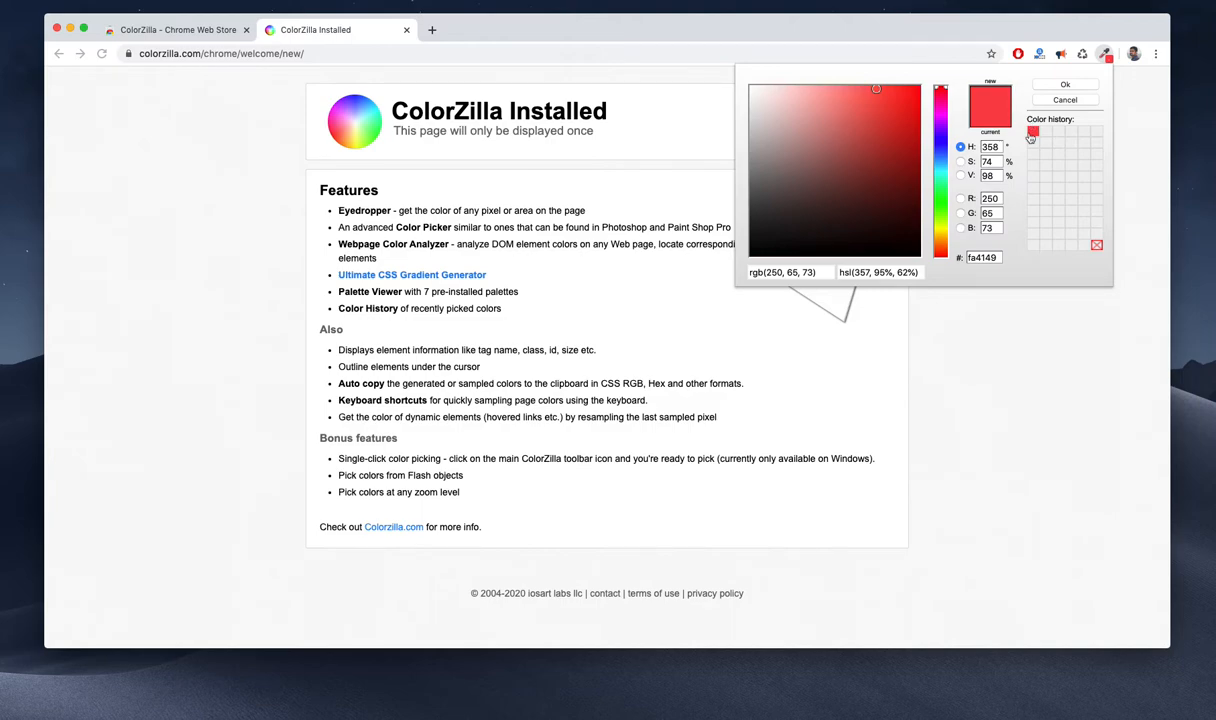
{"action": "left_click", "coordinate": [1105, 57]}
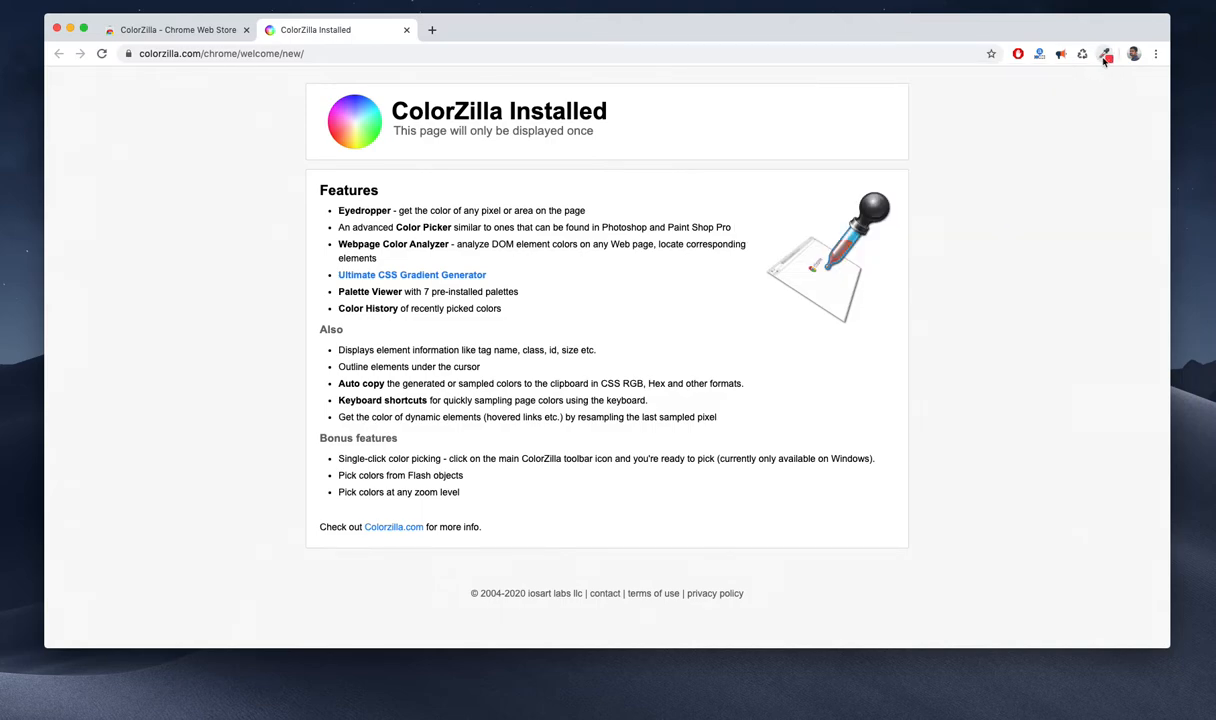
{"action": "left_click", "coordinate": [1106, 57]}
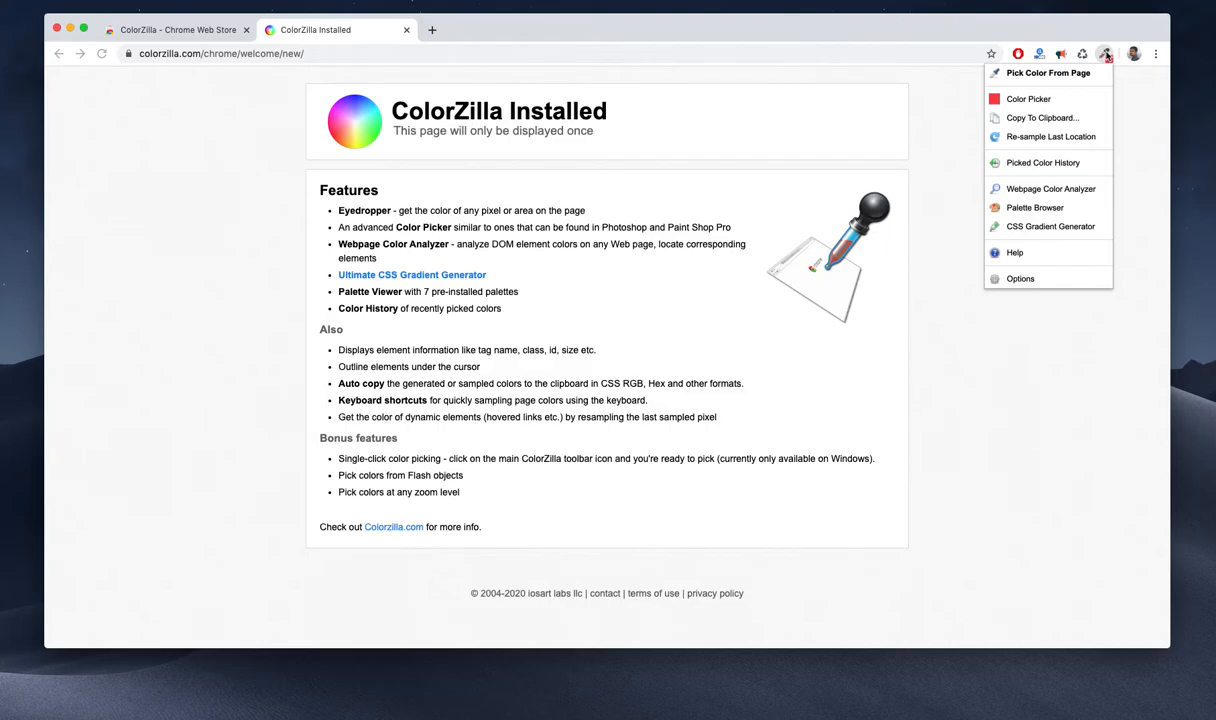
Step: Launch the CSS Gradient Generator and try Blue Pipe, Green 3D #3, flat green and Green 3D #1 presets
{"action": "left_click", "coordinate": [1059, 232]}
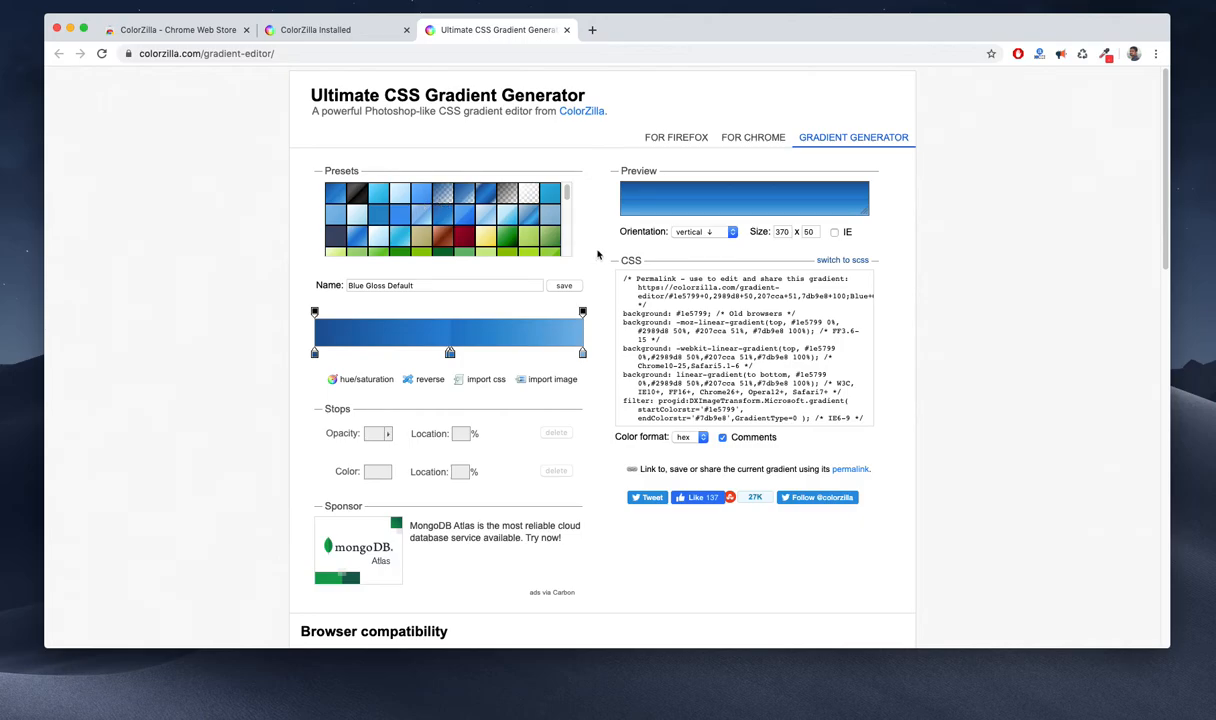
{"action": "scroll", "coordinate": [597, 254], "scroll_direction": "down", "scroll_amount": 5}
{"action": "scroll", "coordinate": [640, 290], "scroll_direction": "up", "scroll_amount": 5}
{"action": "scroll", "coordinate": [700, 330], "scroll_direction": "down", "scroll_amount": 7}
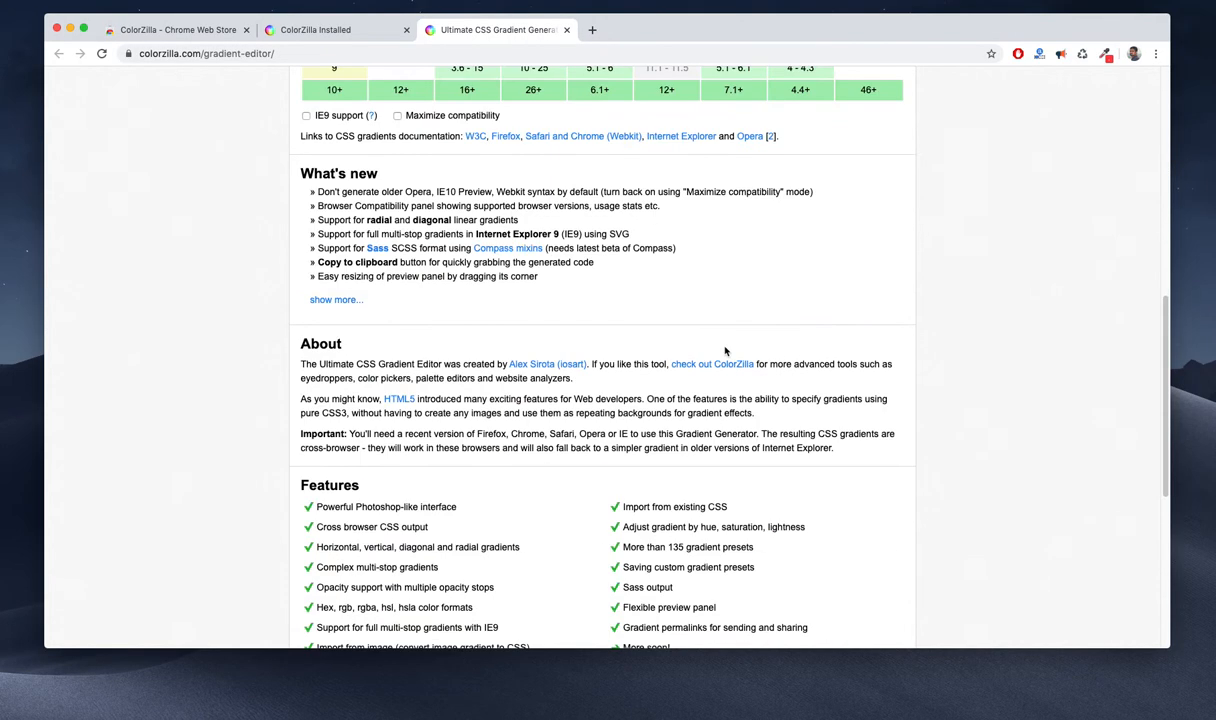
{"action": "scroll", "coordinate": [725, 350], "scroll_direction": "up", "scroll_amount": 5}
{"action": "scroll", "coordinate": [725, 350], "scroll_direction": "up", "scroll_amount": 2}
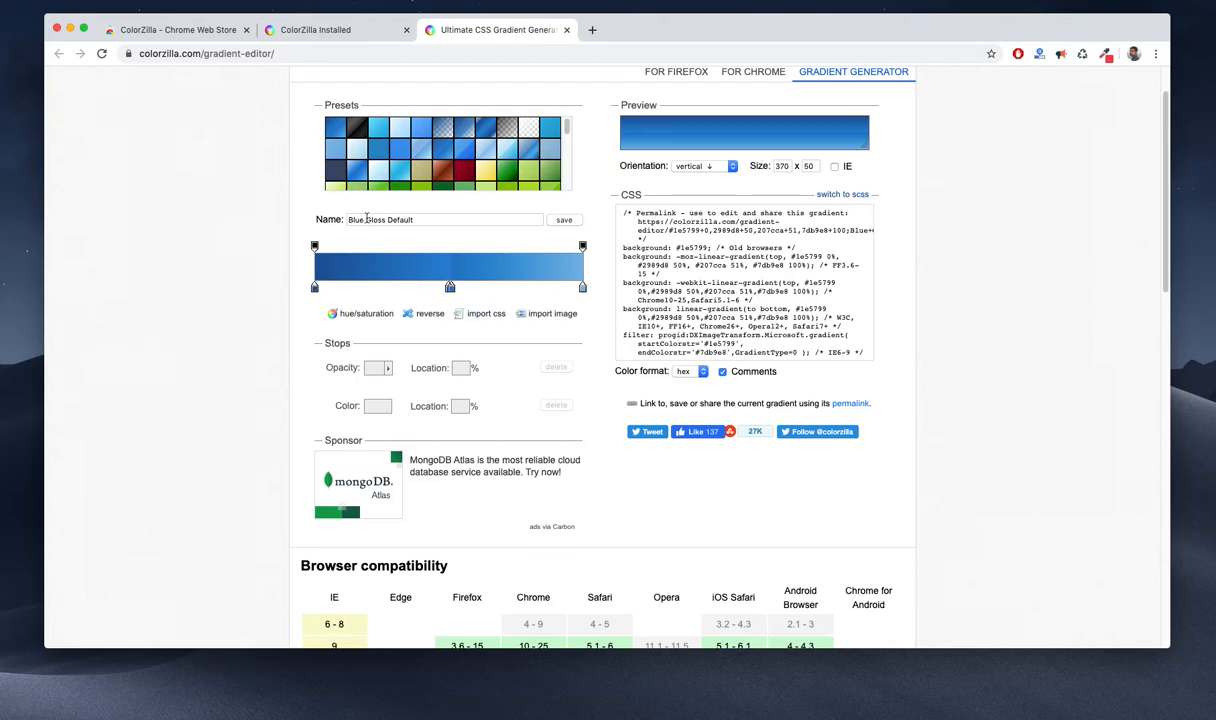
{"action": "left_click", "coordinate": [378, 171]}
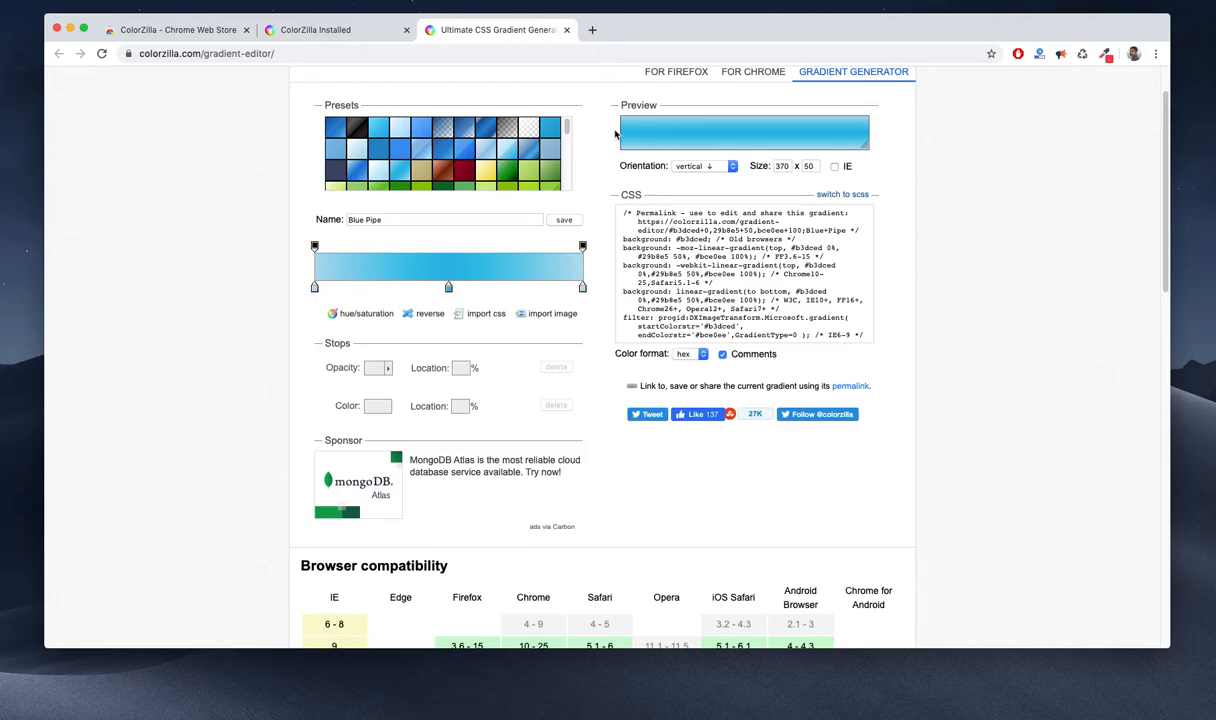
{"action": "left_click", "coordinate": [522, 170]}
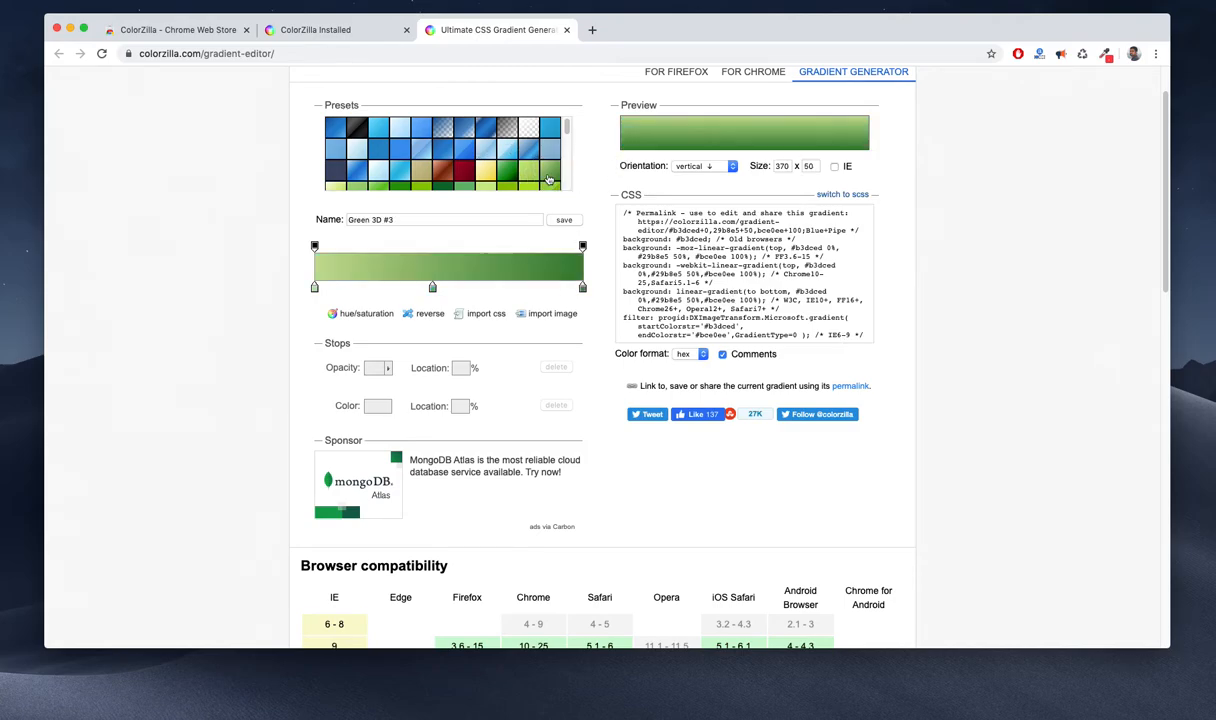
{"action": "left_click", "coordinate": [480, 184]}
{"action": "left_click", "coordinate": [413, 178]}
Step: Try Brown Red 3D, Brown Gloss and Blue Pipe #1 presets, then return to the ColorZilla Installed page
{"action": "left_click", "coordinate": [446, 170]}
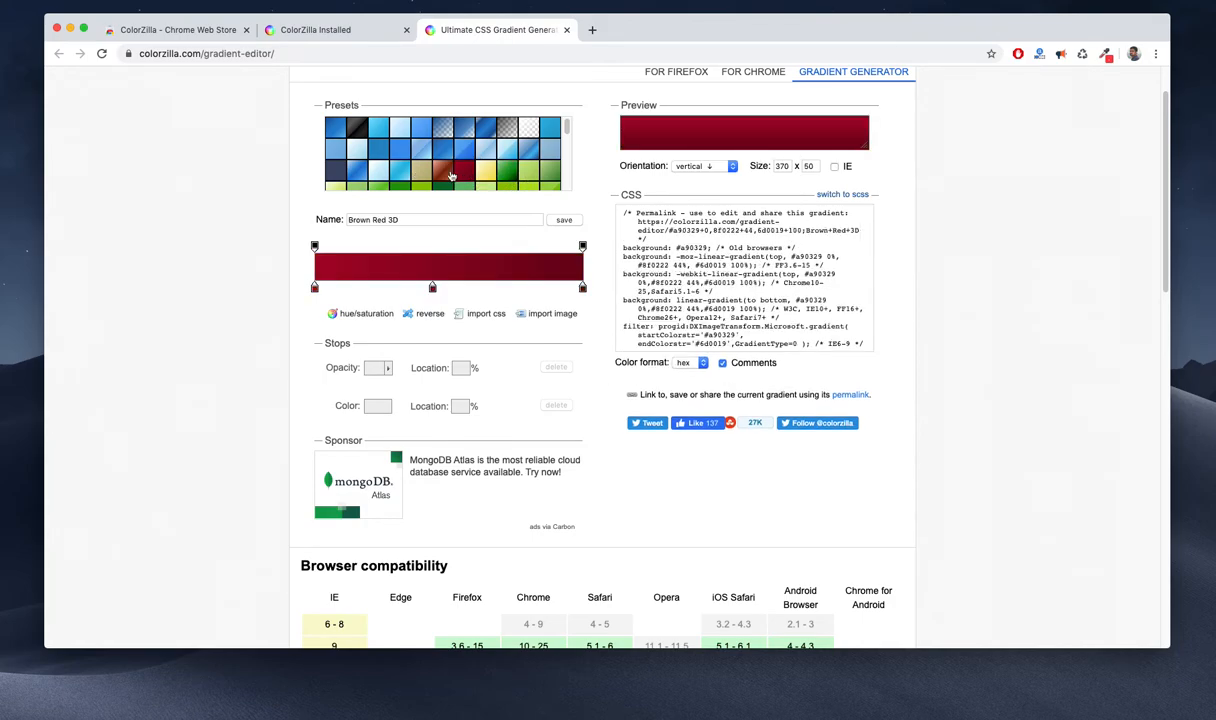
{"action": "left_click", "coordinate": [425, 170]}
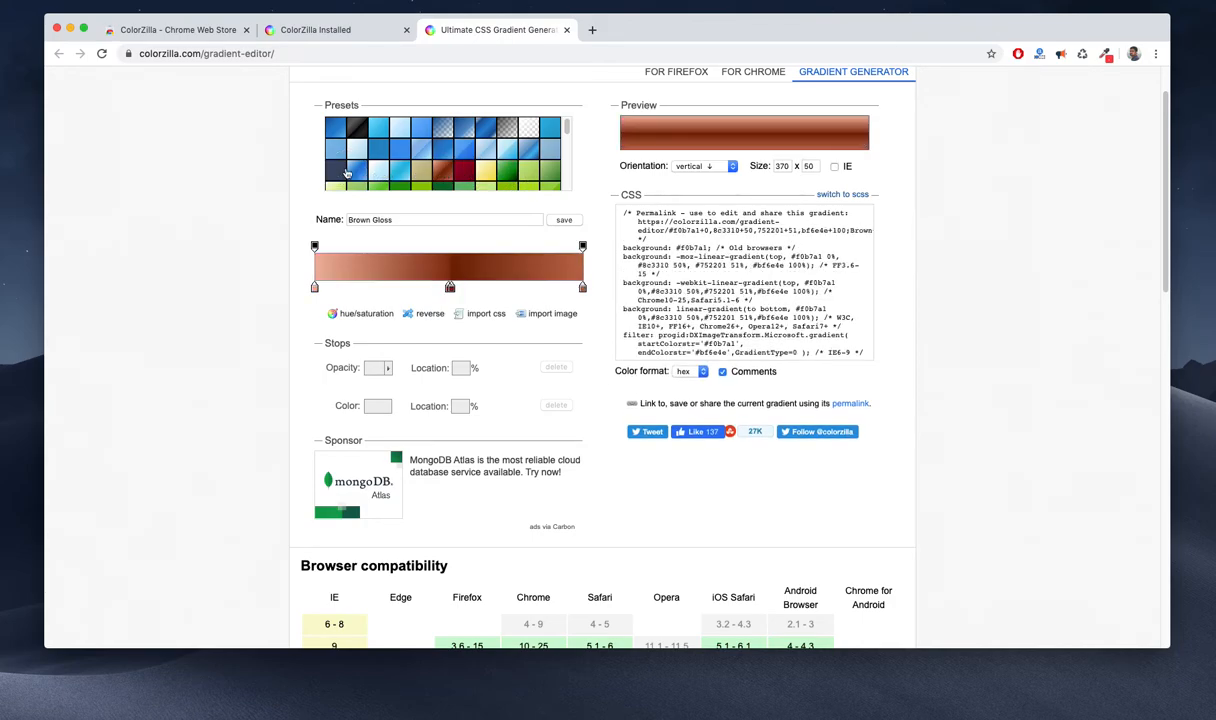
{"action": "left_click", "coordinate": [334, 166]}
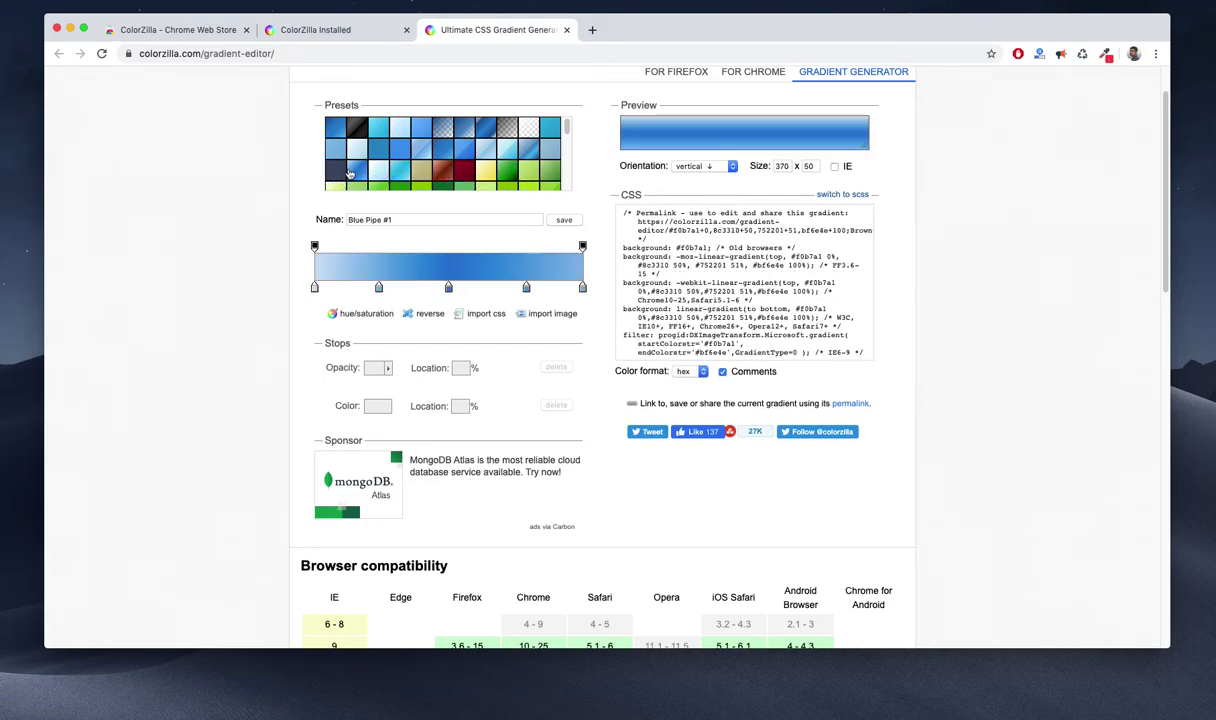
{"action": "left_click", "coordinate": [308, 30]}
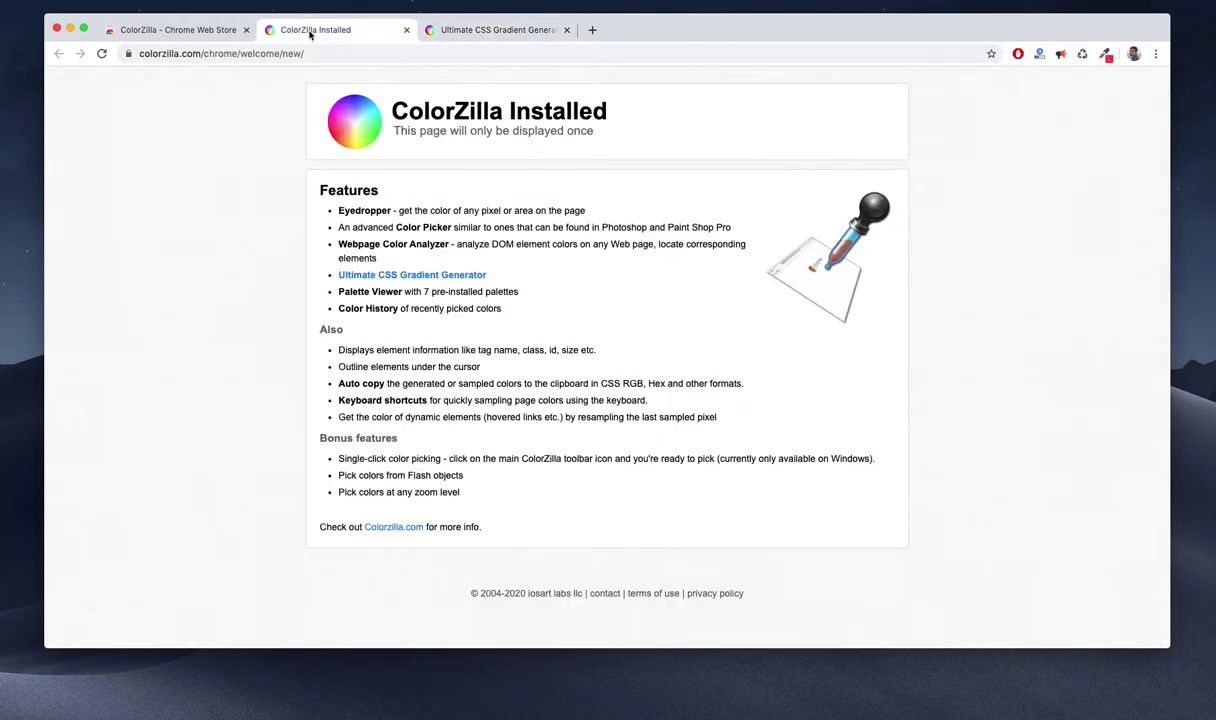
Step: Switch back to ColorZilla's Chrome Web Store listing
{"action": "left_click", "coordinate": [210, 30]}
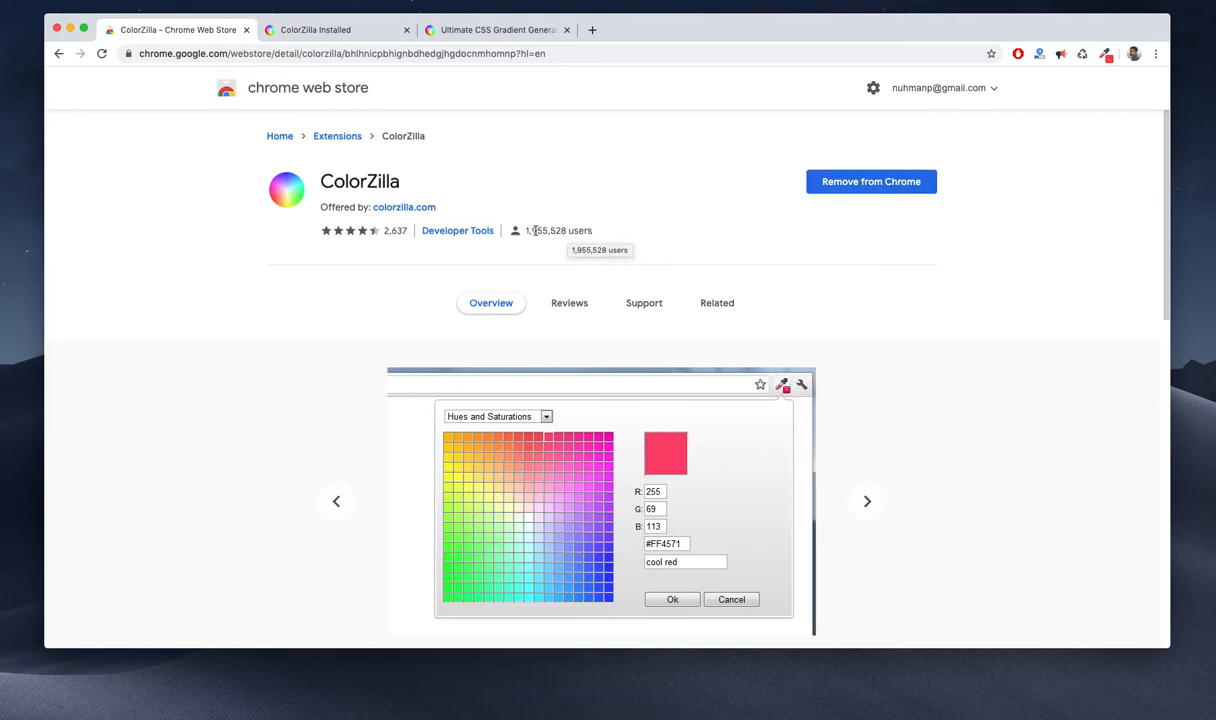
{"action": "scroll", "coordinate": [537, 204], "scroll_direction": "down", "scroll_amount": 1}
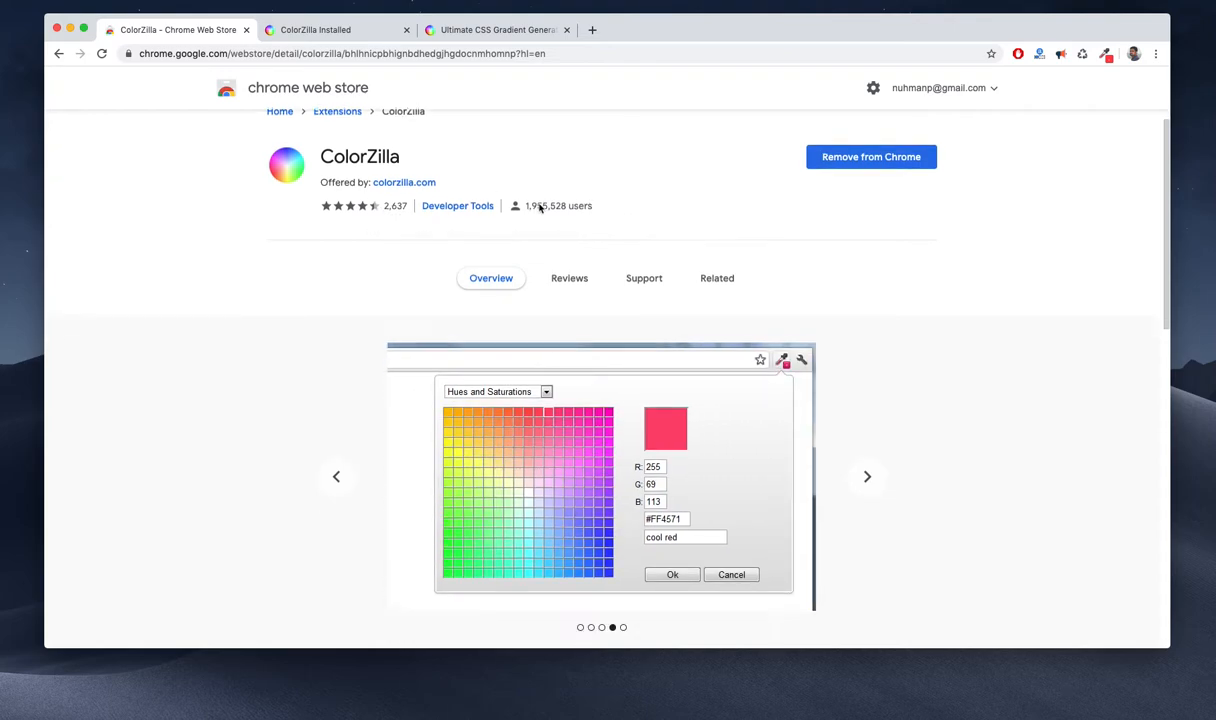
{"action": "scroll", "coordinate": [540, 207], "scroll_direction": "down", "scroll_amount": 4}
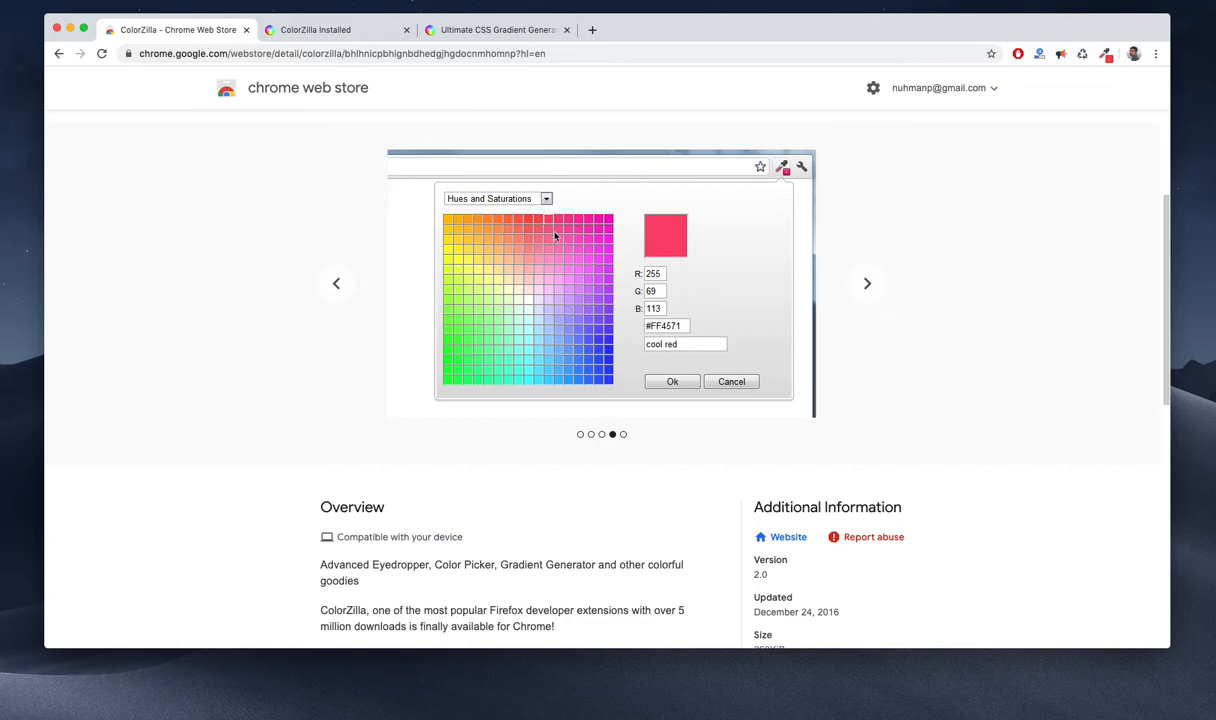
{"action": "scroll", "coordinate": [556, 240], "scroll_direction": "up", "scroll_amount": 5}
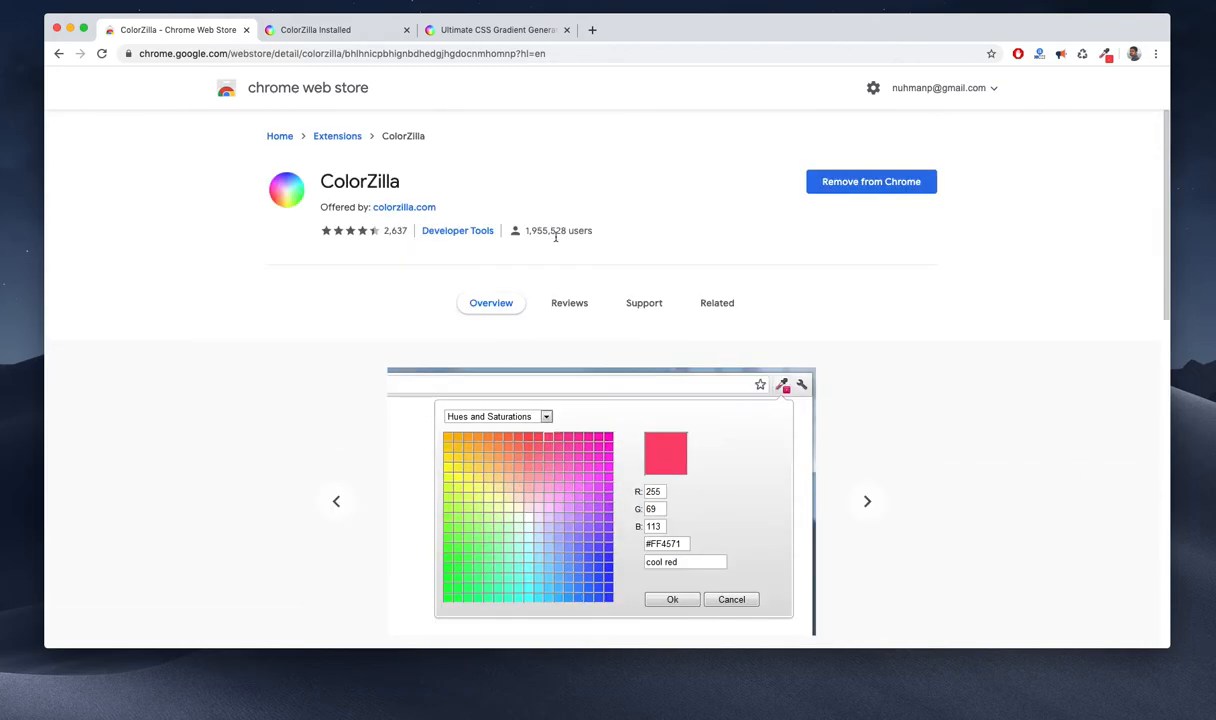
Step: Search the Extensions category for "color picker" and limit results to extensions only
{"action": "left_click", "coordinate": [333, 137]}
{"action": "left_click", "coordinate": [293, 138]}
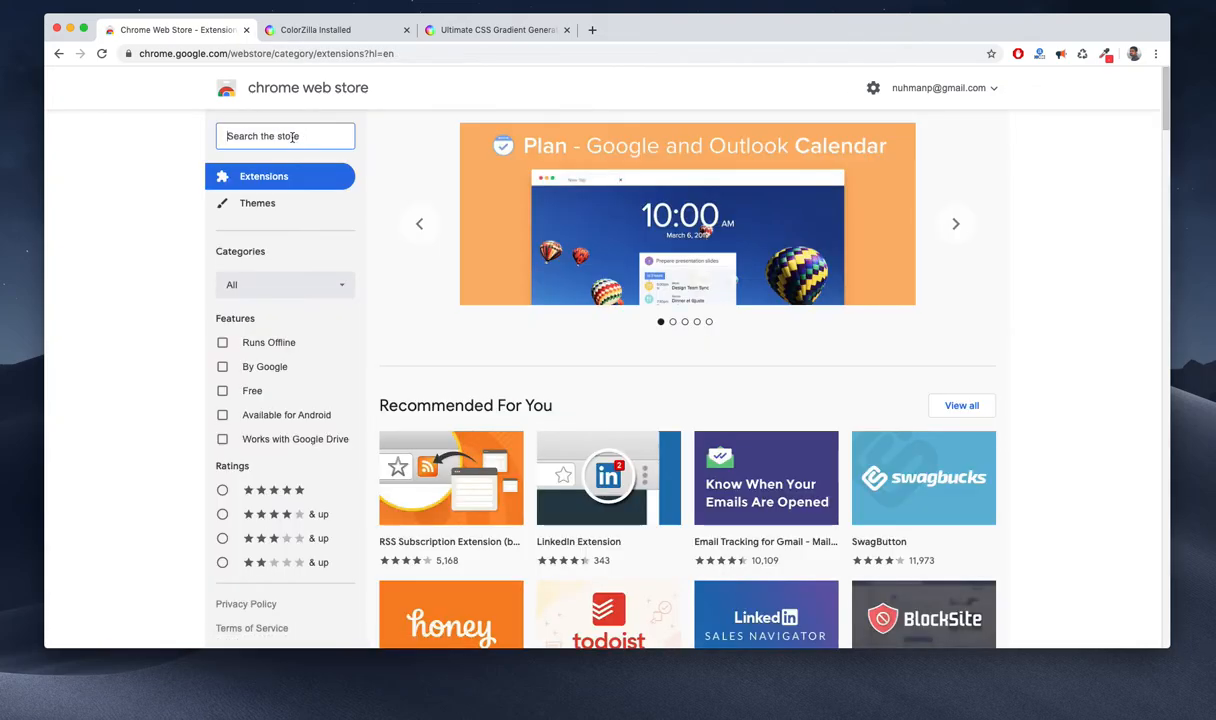
{"action": "type", "text": "color "}
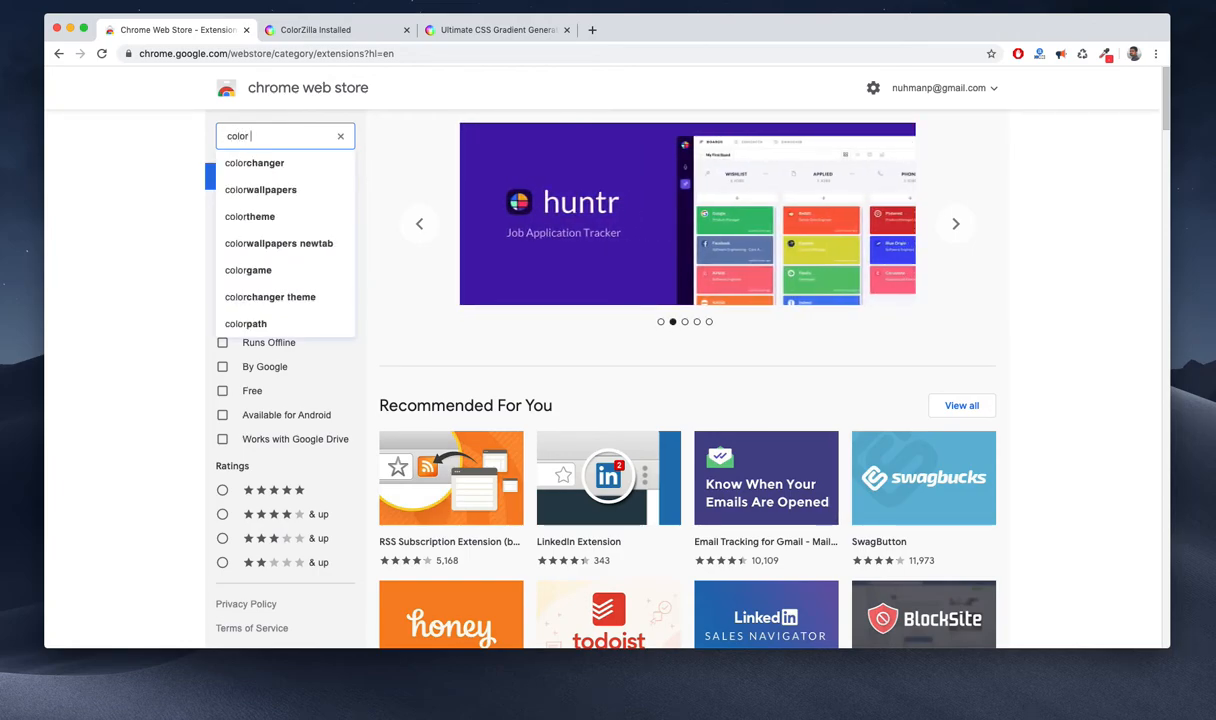
{"action": "type", "text": "picker"}
{"action": "key", "text": "Return"}
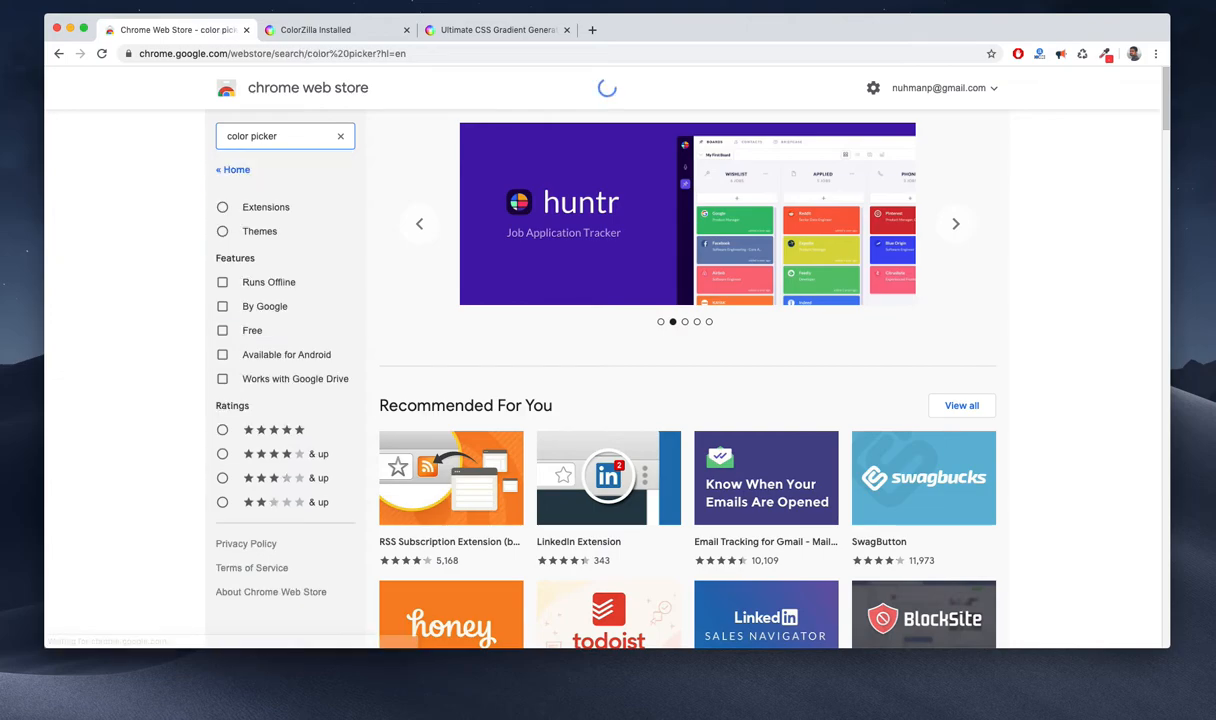
{"action": "scroll", "coordinate": [708, 298], "scroll_direction": "down", "scroll_amount": 2}
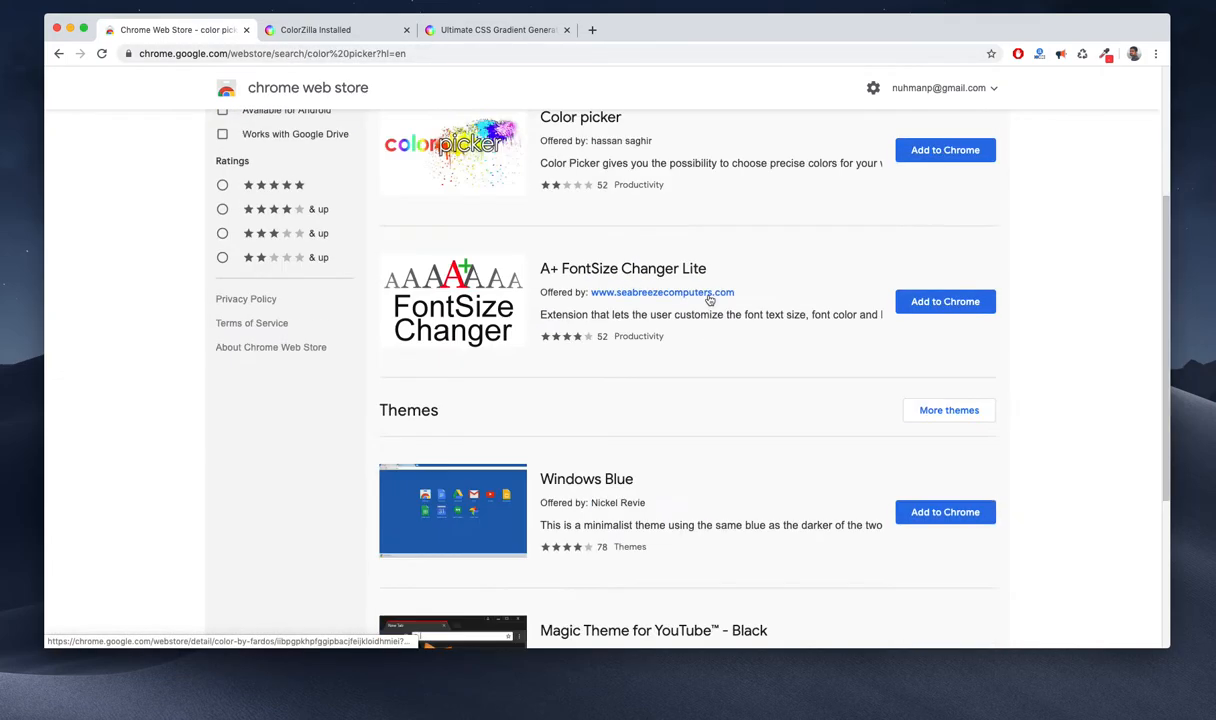
{"action": "scroll", "coordinate": [709, 300], "scroll_direction": "down", "scroll_amount": 3}
{"action": "scroll", "coordinate": [708, 299], "scroll_direction": "up", "scroll_amount": 2}
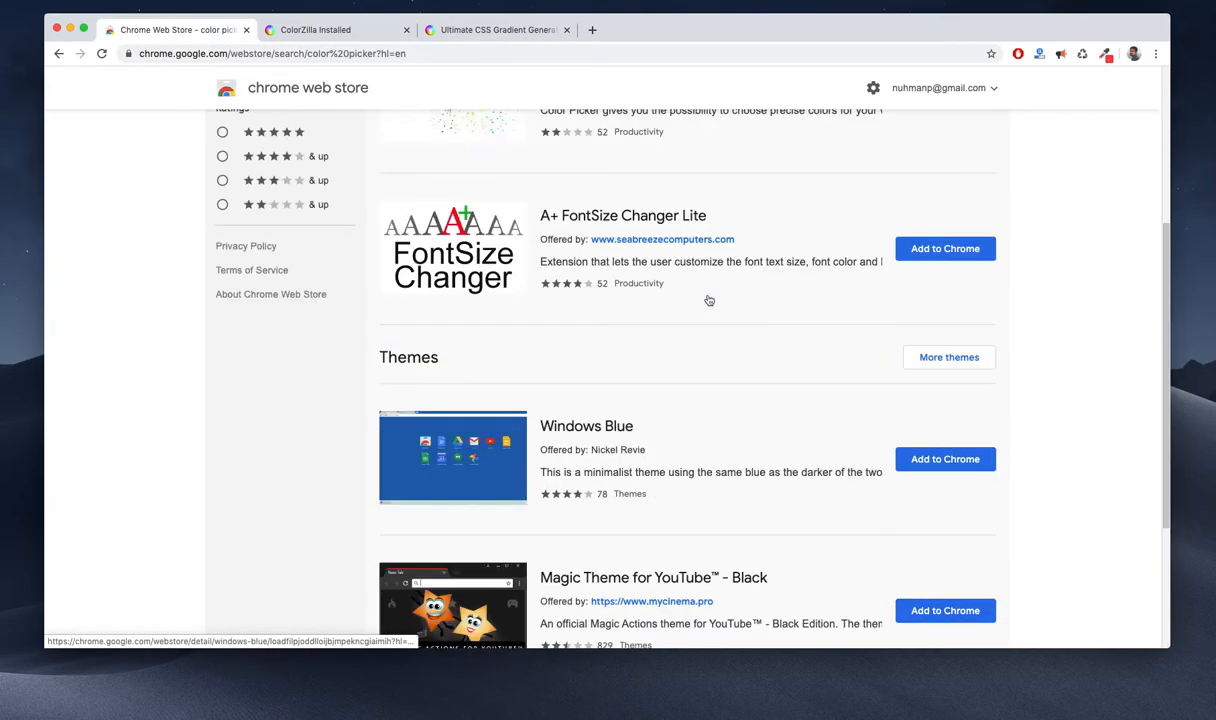
{"action": "scroll", "coordinate": [706, 298], "scroll_direction": "up", "scroll_amount": 3}
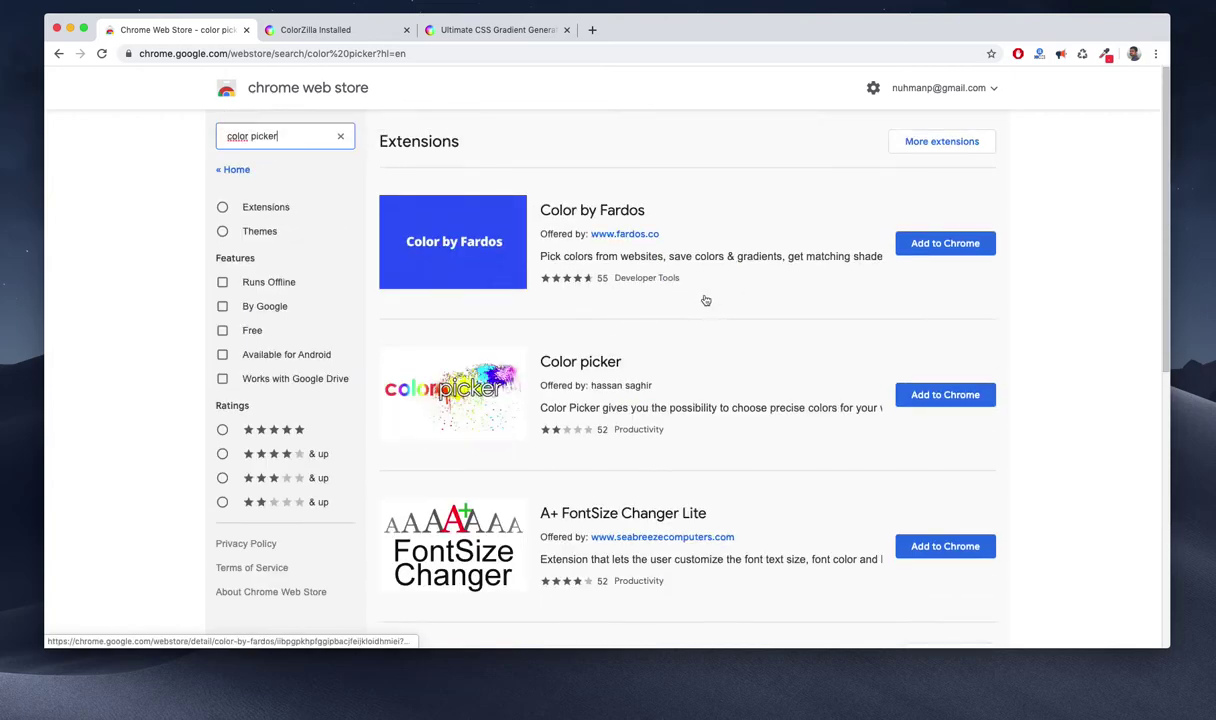
{"action": "left_click", "coordinate": [249, 209]}
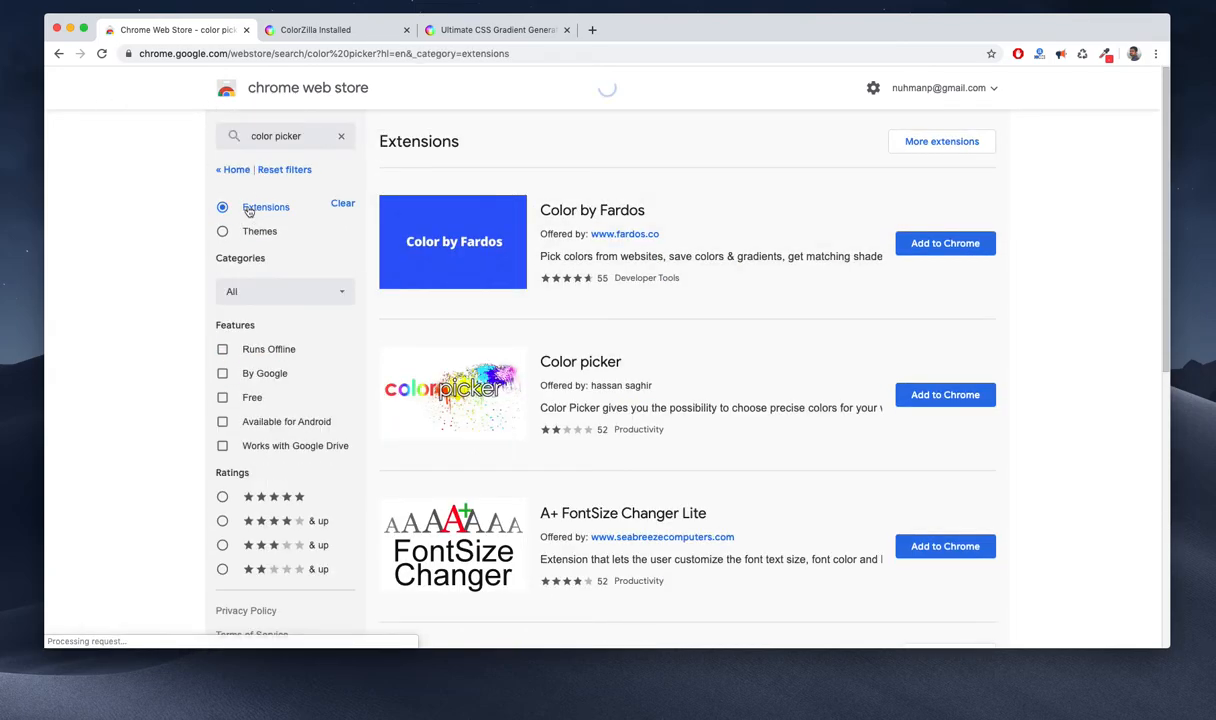
{"action": "scroll", "coordinate": [656, 272], "scroll_direction": "down", "scroll_amount": 2}
{"action": "scroll", "coordinate": [656, 272], "scroll_direction": "down", "scroll_amount": 2}
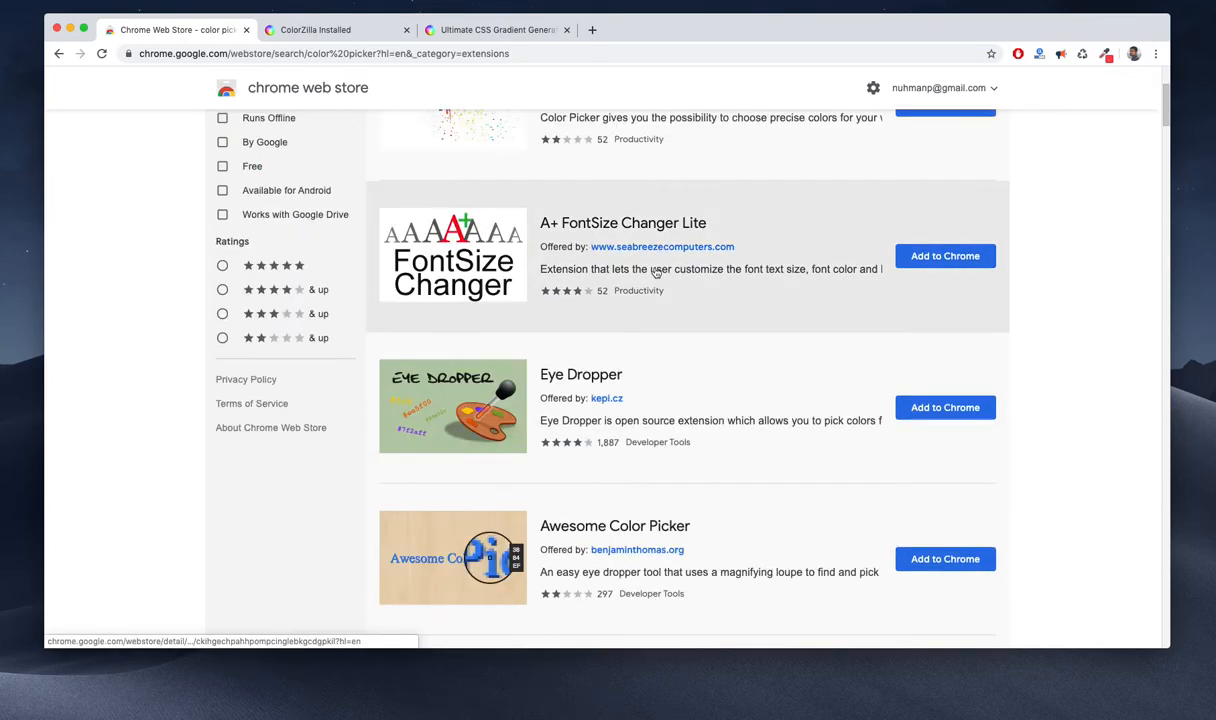
{"action": "scroll", "coordinate": [651, 271], "scroll_direction": "up", "scroll_amount": 2}
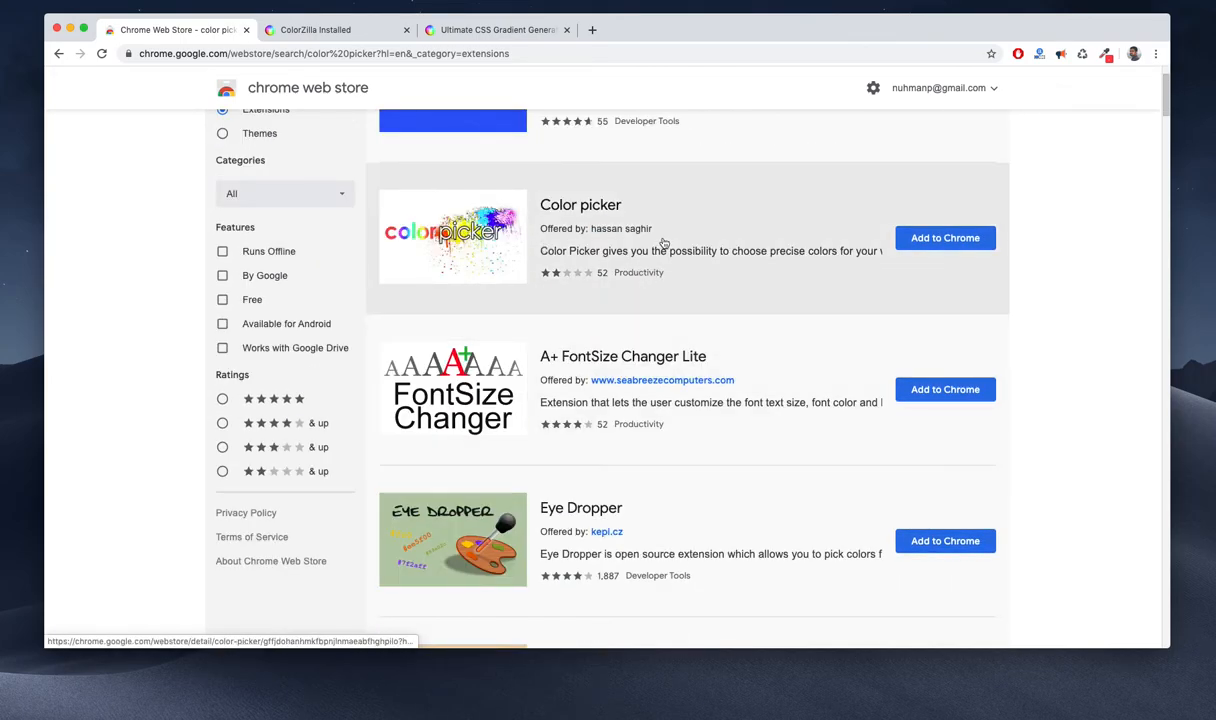
{"action": "scroll", "coordinate": [650, 300], "scroll_direction": "down", "scroll_amount": 3}
{"action": "scroll", "coordinate": [725, 347], "scroll_direction": "down", "scroll_amount": 5}
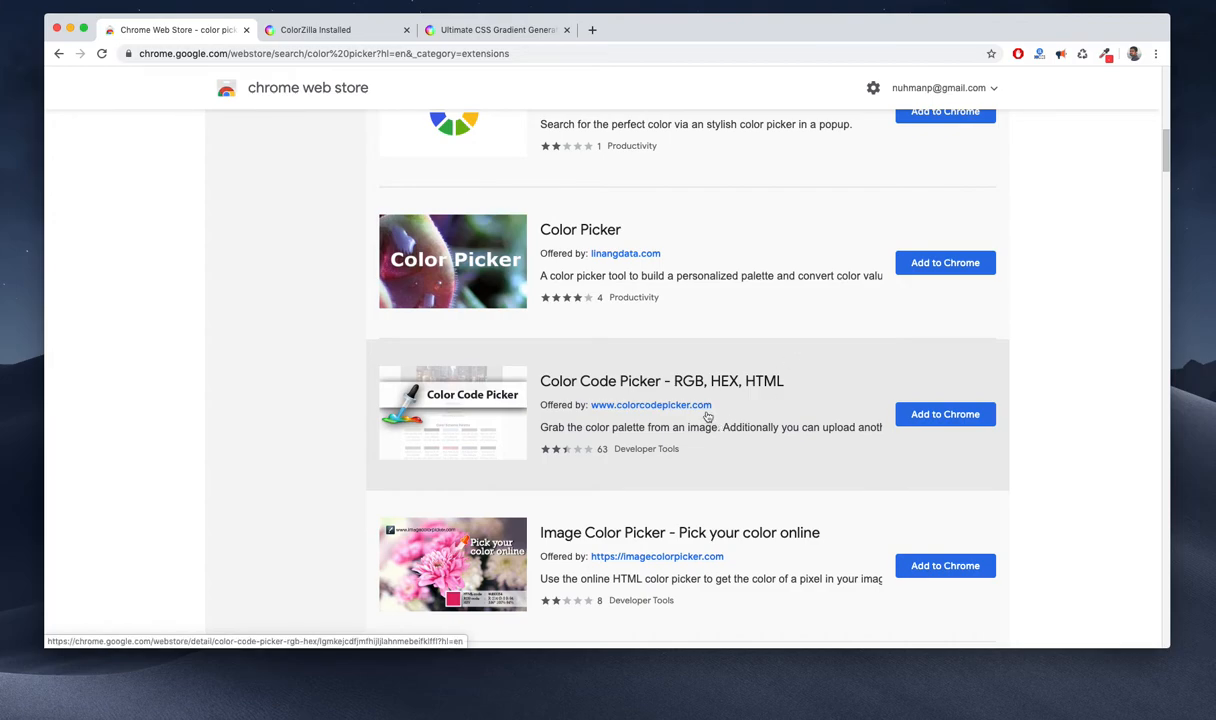
{"action": "scroll", "coordinate": [707, 416], "scroll_direction": "down", "scroll_amount": 5}
{"action": "scroll", "coordinate": [707, 416], "scroll_direction": "down", "scroll_amount": 2}
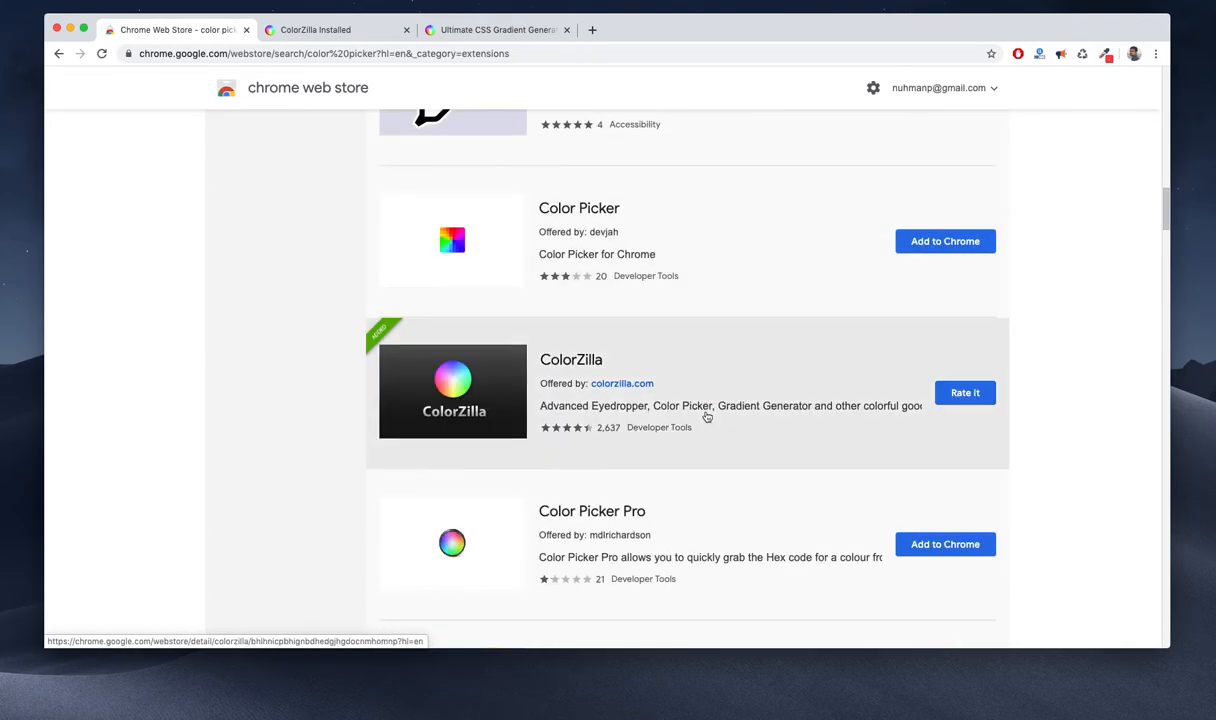
{"action": "scroll", "coordinate": [707, 416], "scroll_direction": "down", "scroll_amount": 2}
{"action": "scroll", "coordinate": [707, 416], "scroll_direction": "down", "scroll_amount": 2}
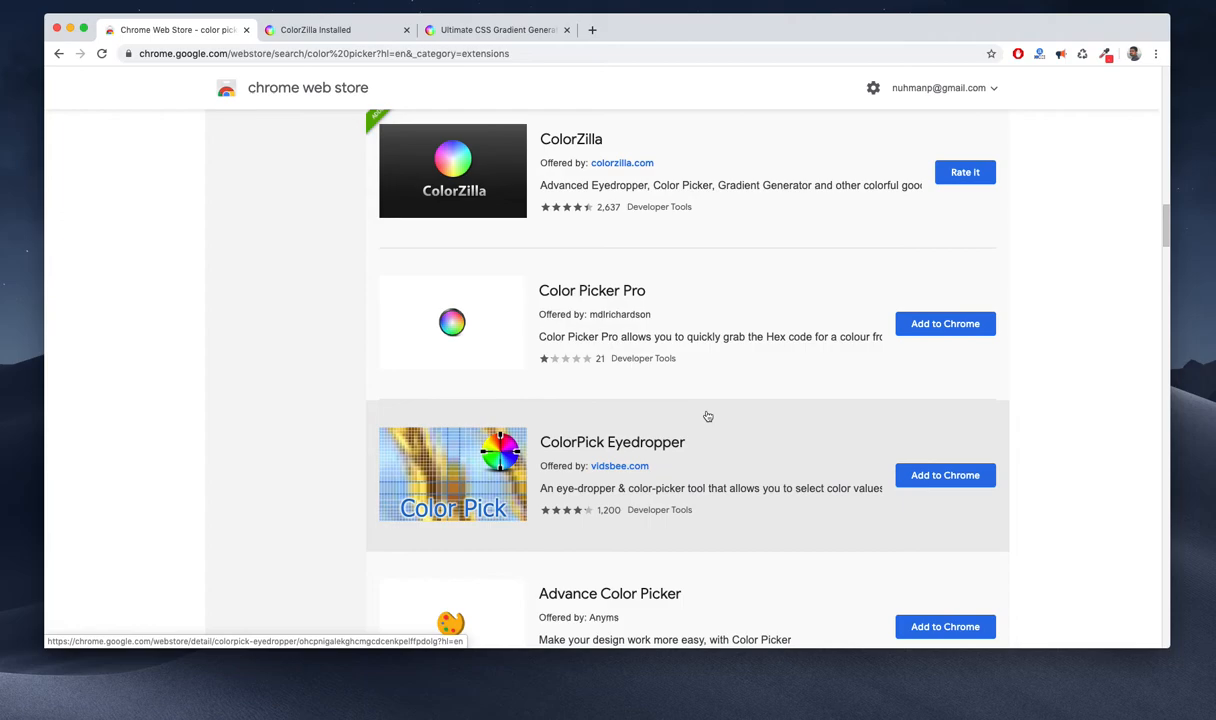
{"action": "scroll", "coordinate": [707, 416], "scroll_direction": "down", "scroll_amount": 4}
{"action": "scroll", "coordinate": [707, 416], "scroll_direction": "down", "scroll_amount": 4}
{"action": "scroll", "coordinate": [707, 416], "scroll_direction": "down", "scroll_amount": 3}
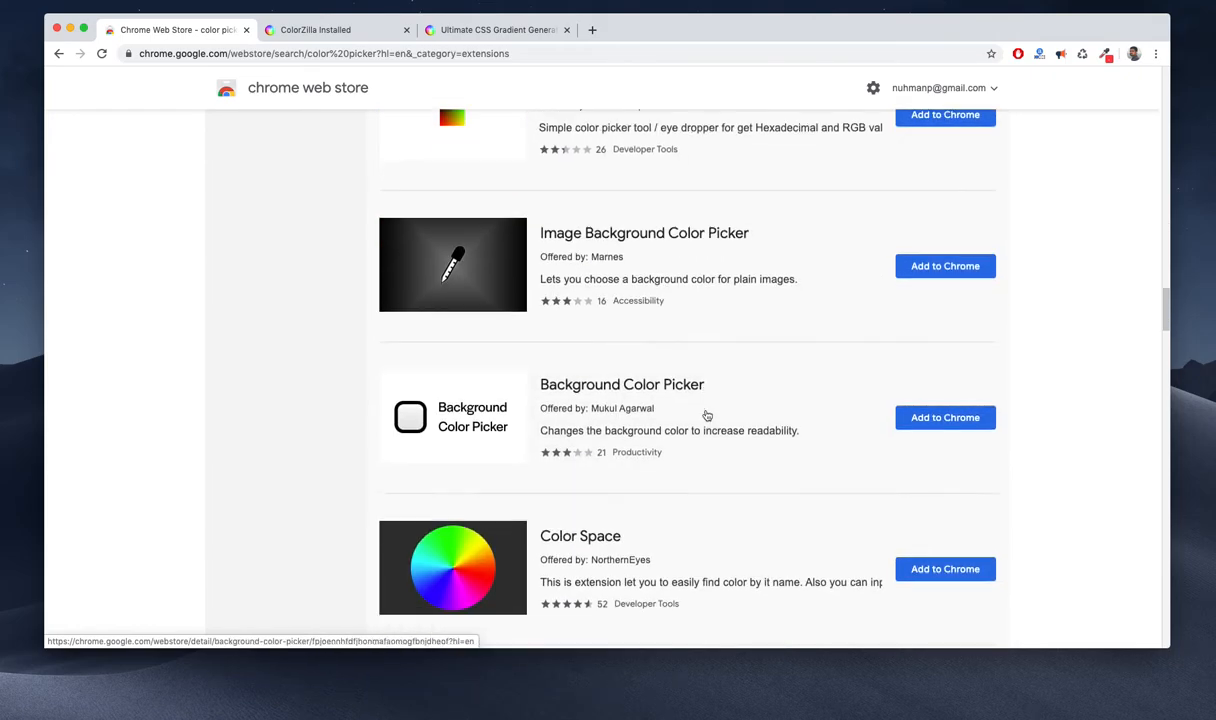
{"action": "scroll", "coordinate": [707, 416], "scroll_direction": "down", "scroll_amount": 5}
{"action": "scroll", "coordinate": [707, 416], "scroll_direction": "down", "scroll_amount": 4}
{"action": "scroll", "coordinate": [707, 416], "scroll_direction": "up", "scroll_amount": 3}
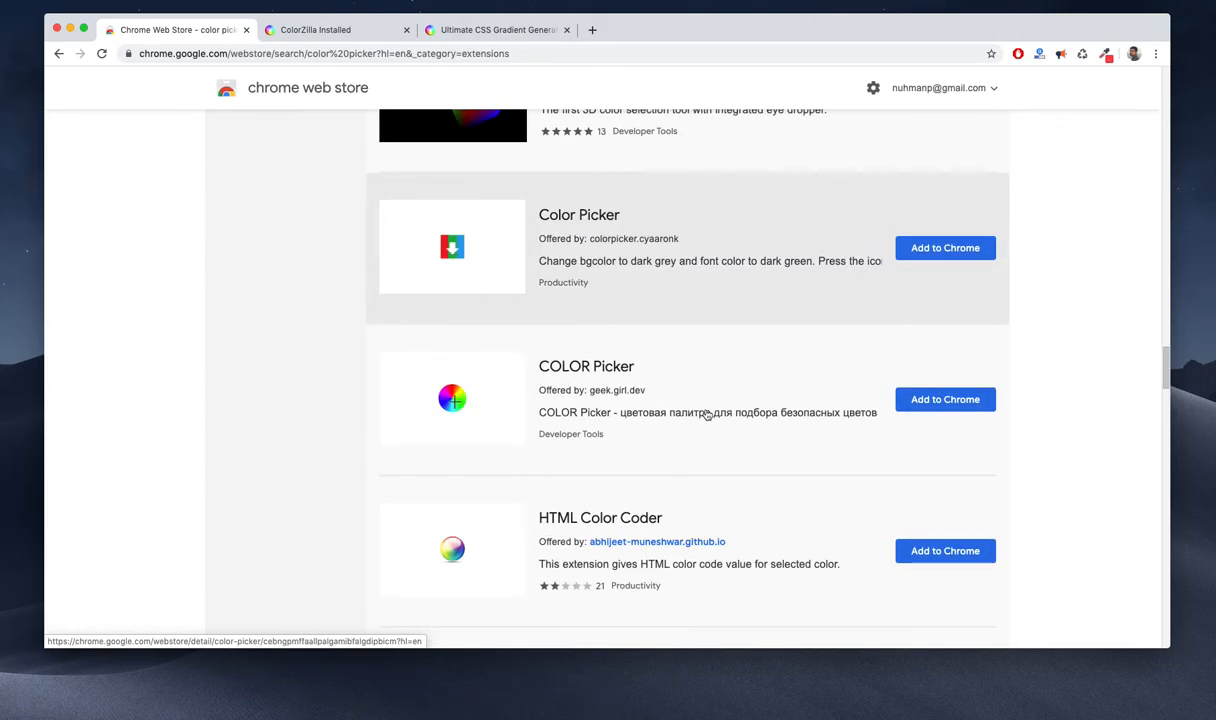
{"action": "scroll", "coordinate": [707, 416], "scroll_direction": "down", "scroll_amount": 3}
{"action": "scroll", "coordinate": [707, 416], "scroll_direction": "down", "scroll_amount": 4}
{"action": "scroll", "coordinate": [707, 416], "scroll_direction": "up", "scroll_amount": 3}
{"action": "scroll", "coordinate": [705, 414], "scroll_direction": "up", "scroll_amount": 5}
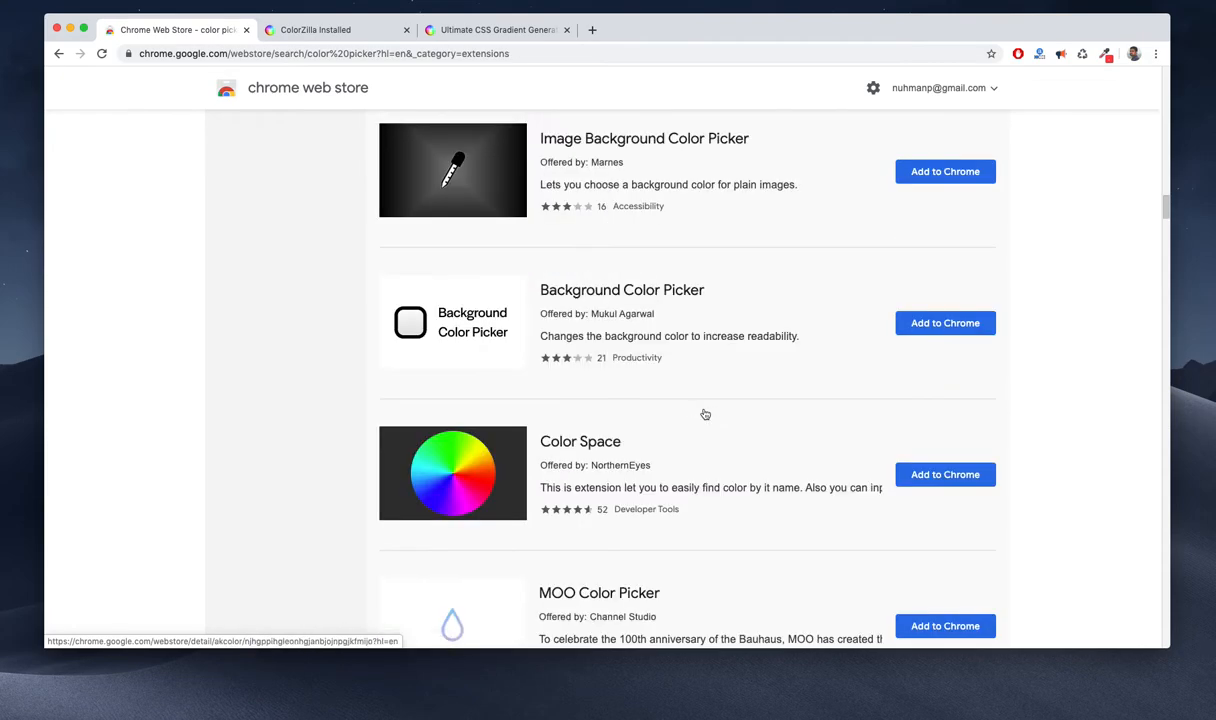
{"action": "scroll", "coordinate": [705, 414], "scroll_direction": "up", "scroll_amount": 4}
{"action": "scroll", "coordinate": [705, 414], "scroll_direction": "up", "scroll_amount": 5}
{"action": "scroll", "coordinate": [705, 414], "scroll_direction": "up", "scroll_amount": 5}
{"action": "scroll", "coordinate": [704, 412], "scroll_direction": "up", "scroll_amount": 5}
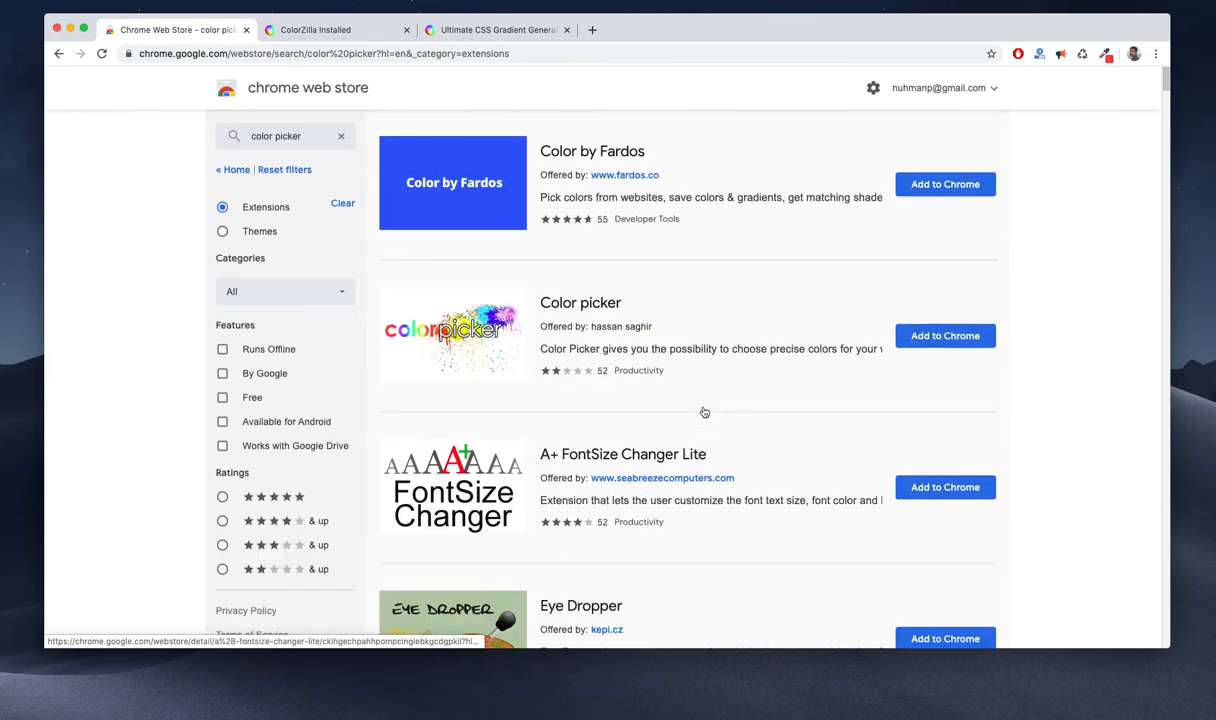
Step: Clear the search, briefly filter By Google, then return to the Extensions home with filters reset
{"action": "left_click", "coordinate": [340, 136]}
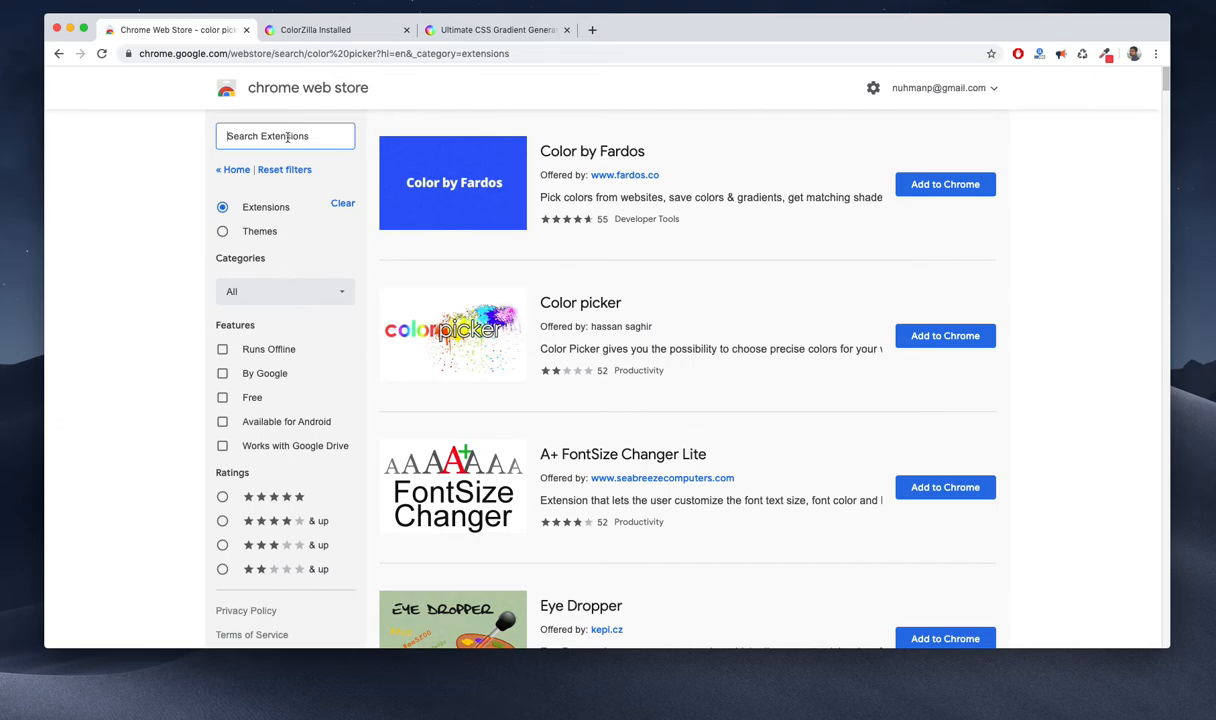
{"action": "scroll", "coordinate": [283, 305], "scroll_direction": "down", "scroll_amount": 10}
{"action": "scroll", "coordinate": [283, 305], "scroll_direction": "up", "scroll_amount": 10}
{"action": "left_click", "coordinate": [223, 373]}
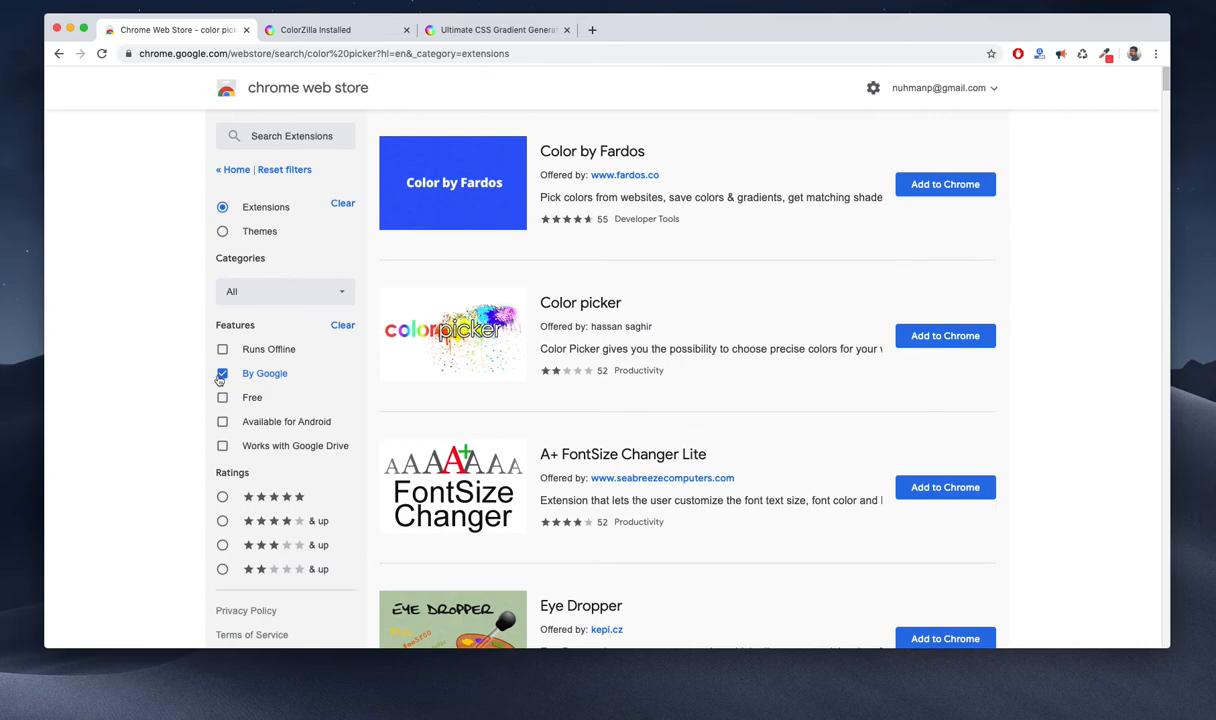
{"action": "left_click", "coordinate": [292, 142]}
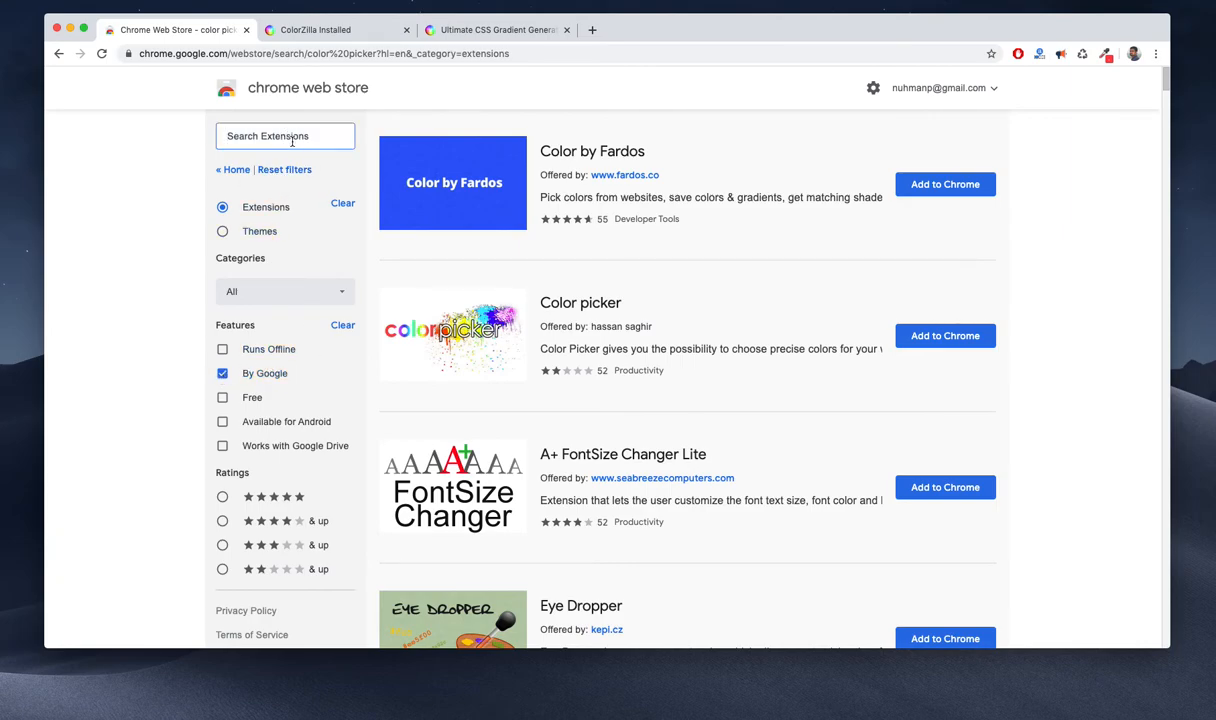
{"action": "key", "text": "Return"}
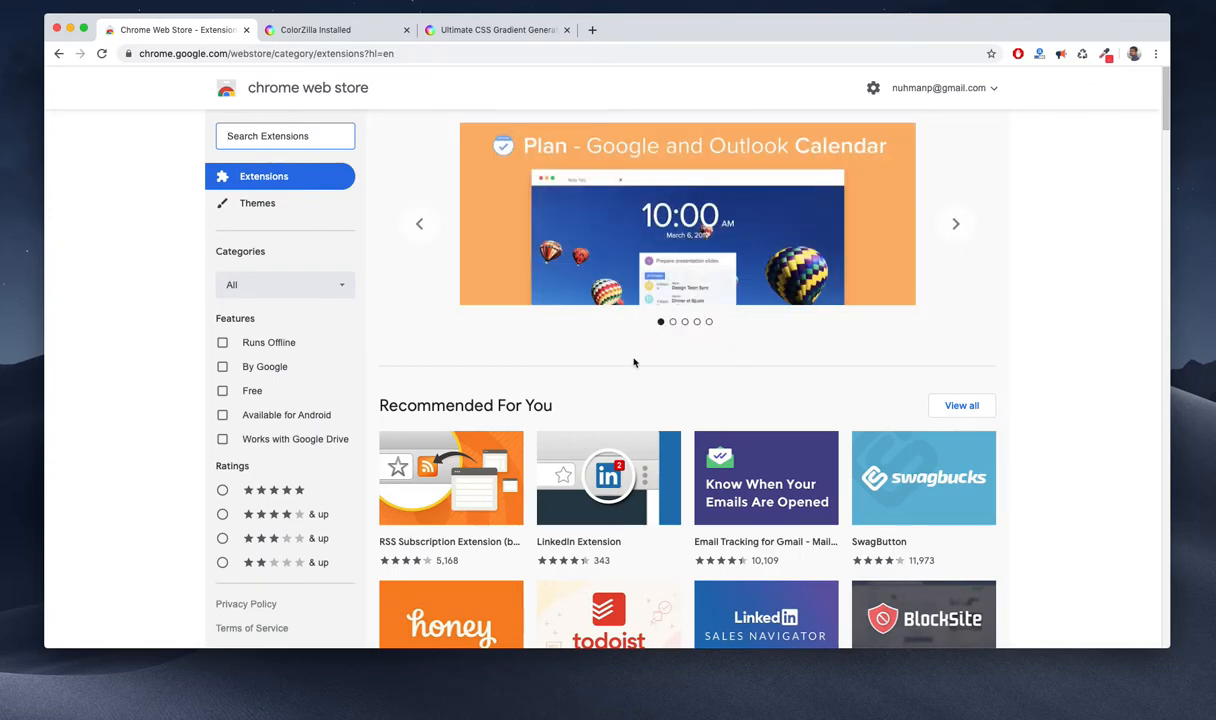
{"action": "scroll", "coordinate": [634, 362], "scroll_direction": "down", "scroll_amount": 1}
{"action": "scroll", "coordinate": [650, 399], "scroll_direction": "down", "scroll_amount": 5}
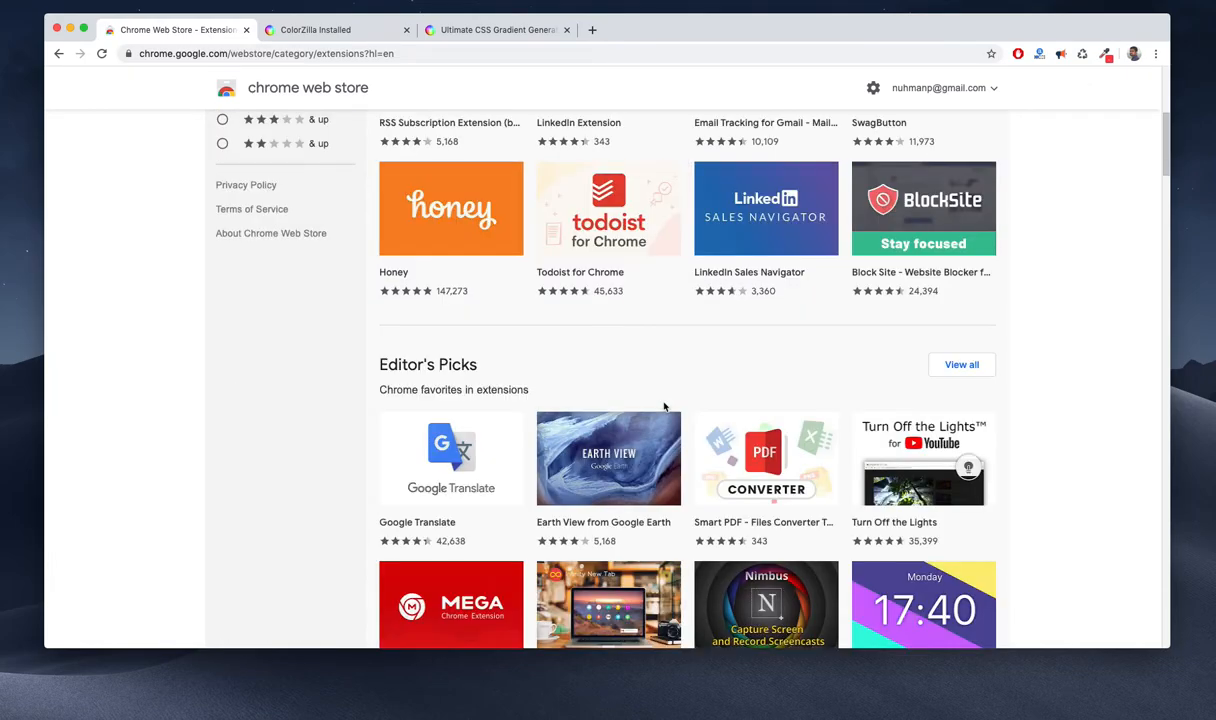
{"action": "scroll", "coordinate": [664, 406], "scroll_direction": "up", "scroll_amount": 5}
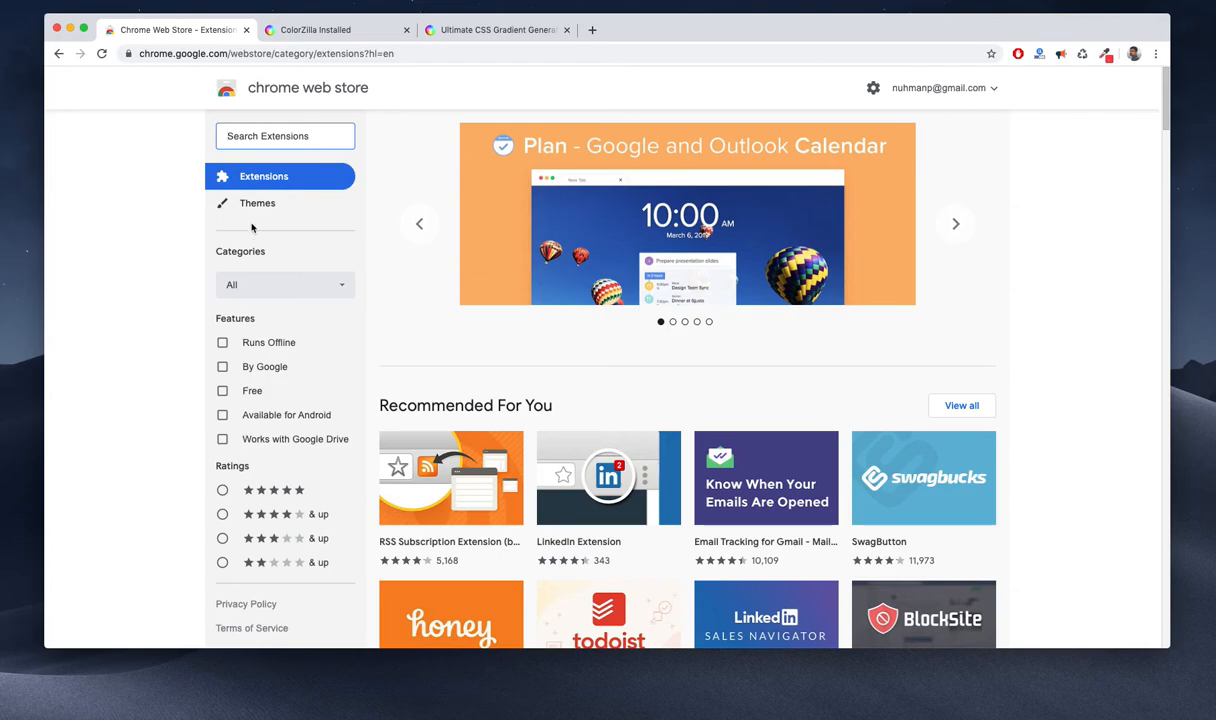
Step: Search for "developer" and narrow the results to extensions made by Google
{"action": "left_click", "coordinate": [249, 134]}
{"action": "type", "text": "d"}
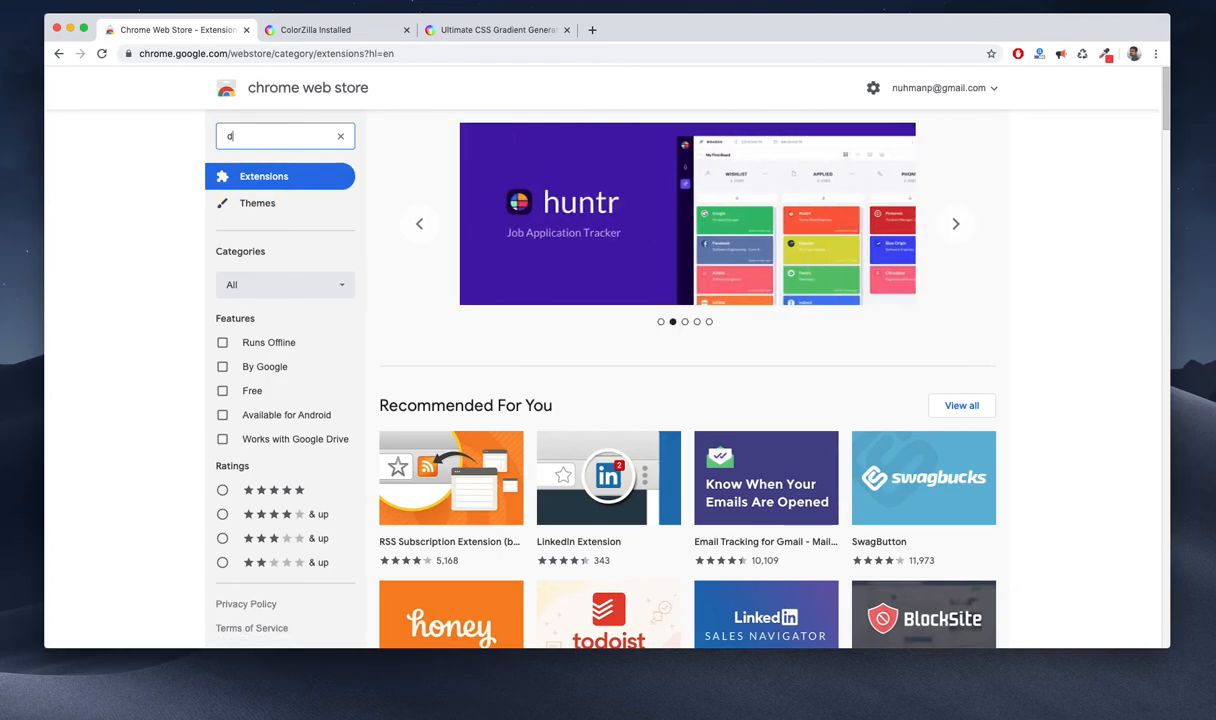
{"action": "type", "text": "eveloper"}
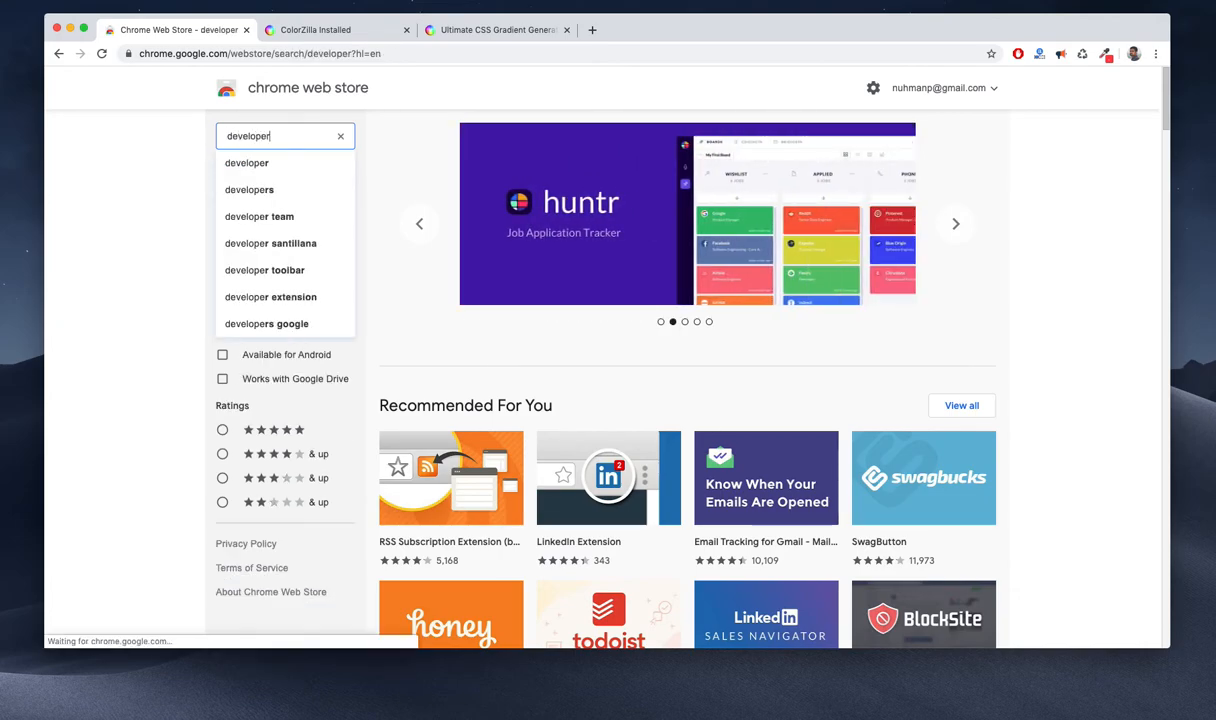
{"action": "key", "text": "Return"}
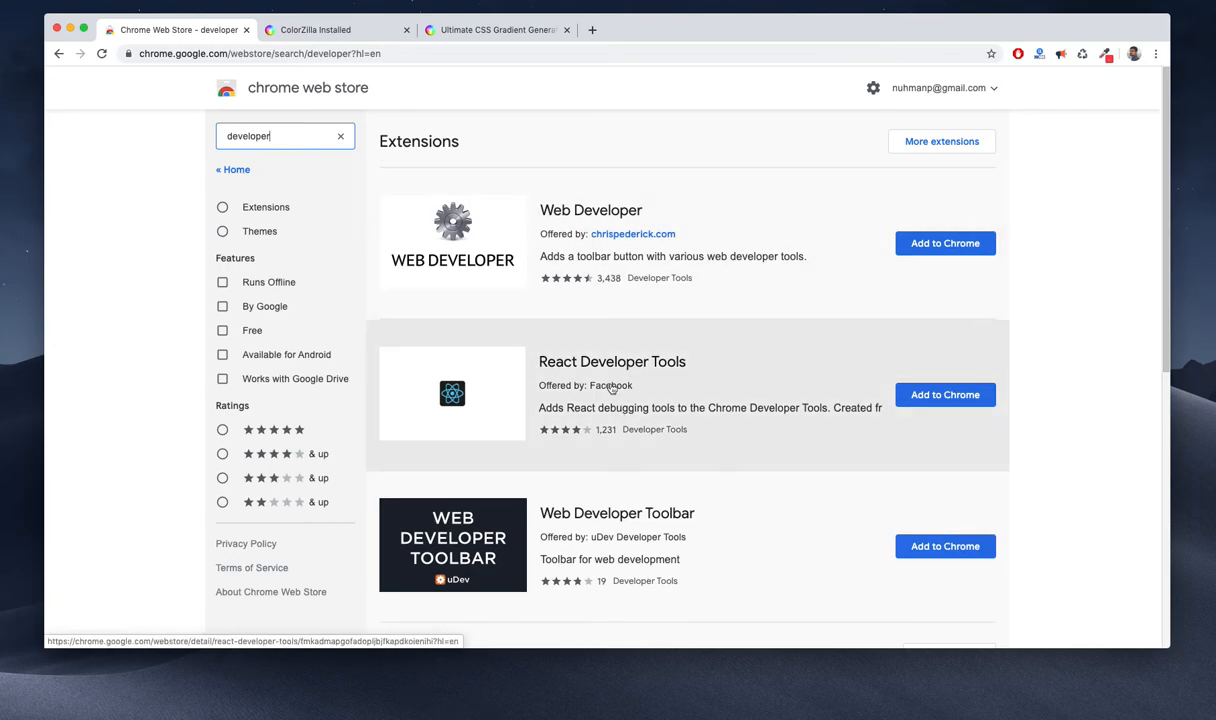
{"action": "scroll", "coordinate": [620, 400], "scroll_direction": "down", "scroll_amount": 2}
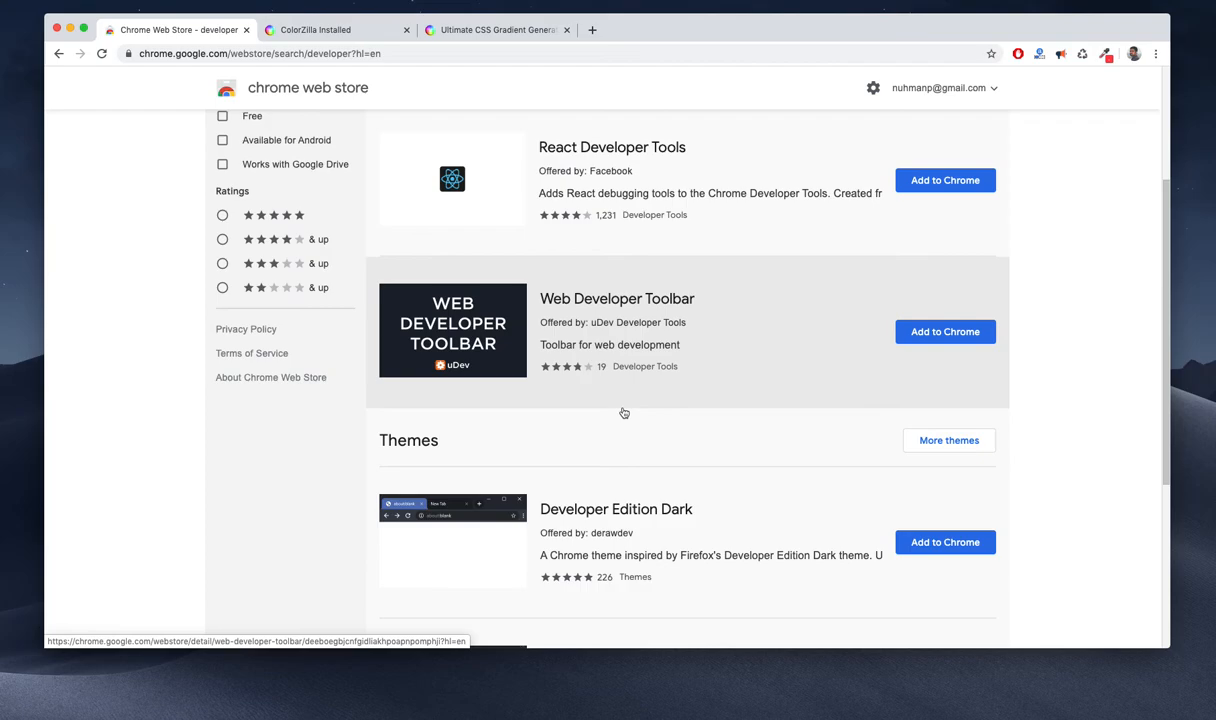
{"action": "scroll", "coordinate": [623, 412], "scroll_direction": "down", "scroll_amount": 1}
{"action": "scroll", "coordinate": [623, 412], "scroll_direction": "up", "scroll_amount": 3}
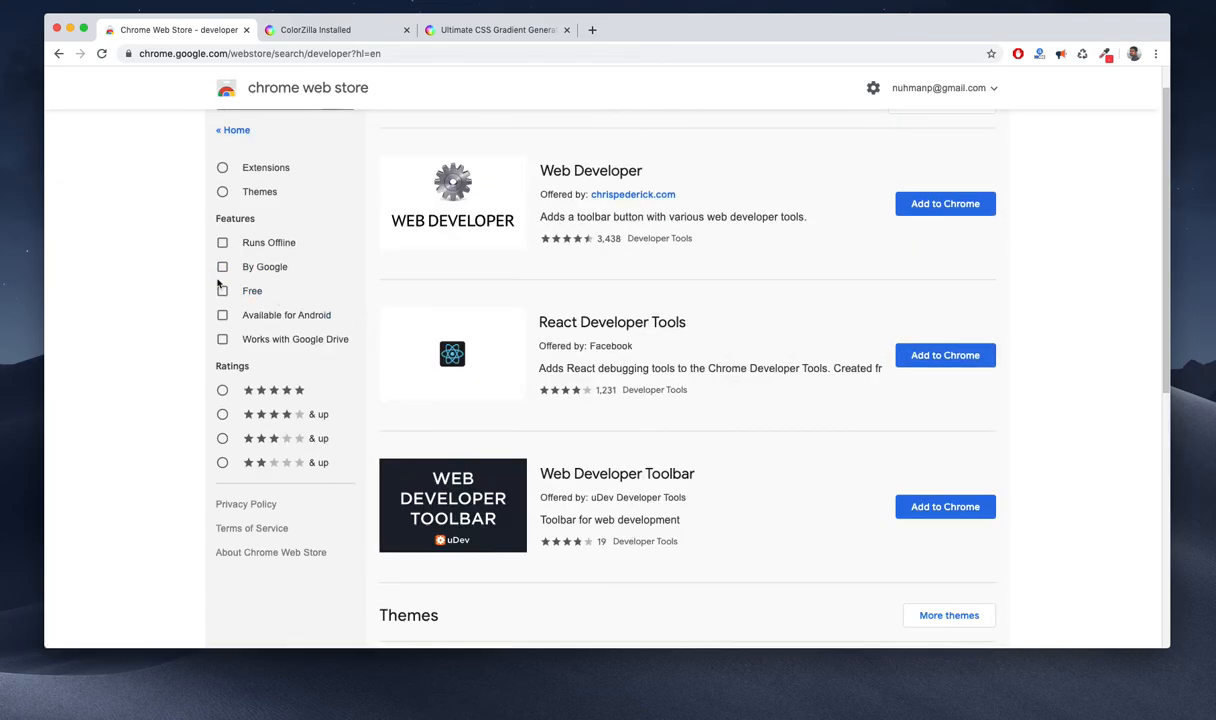
{"action": "left_click", "coordinate": [223, 268]}
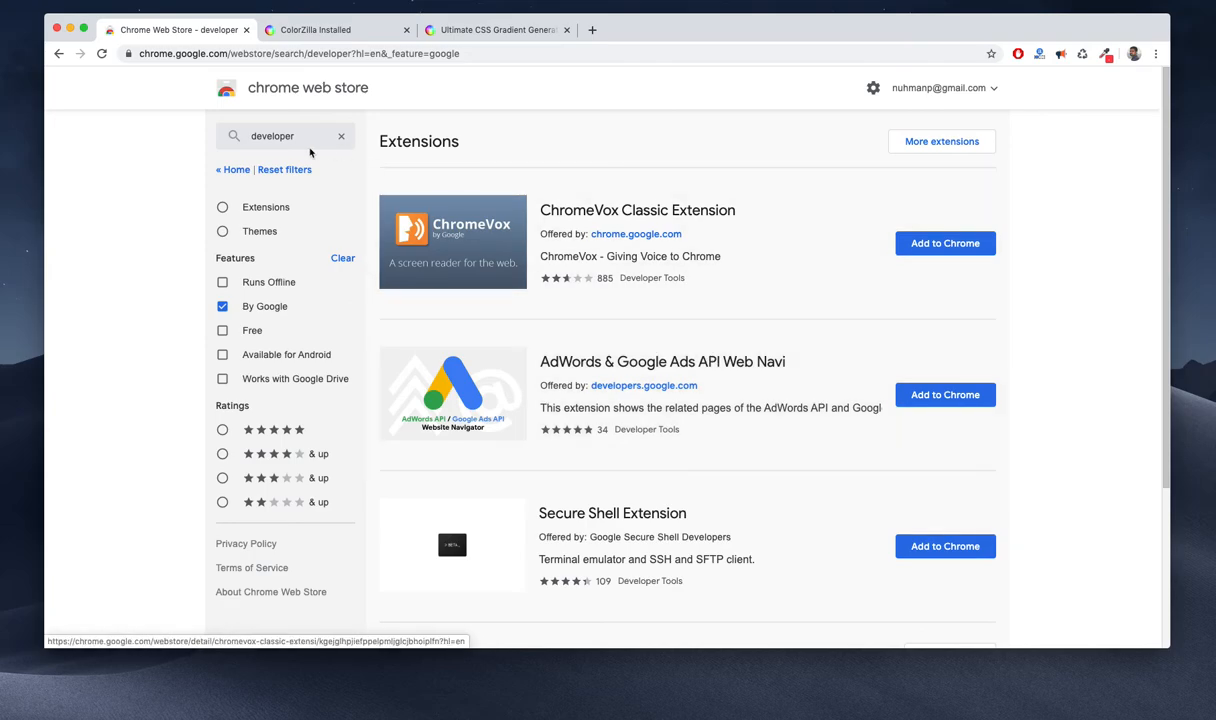
Step: Search for "travel" and drop the By Google restriction from the results
{"action": "left_click", "coordinate": [340, 136]}
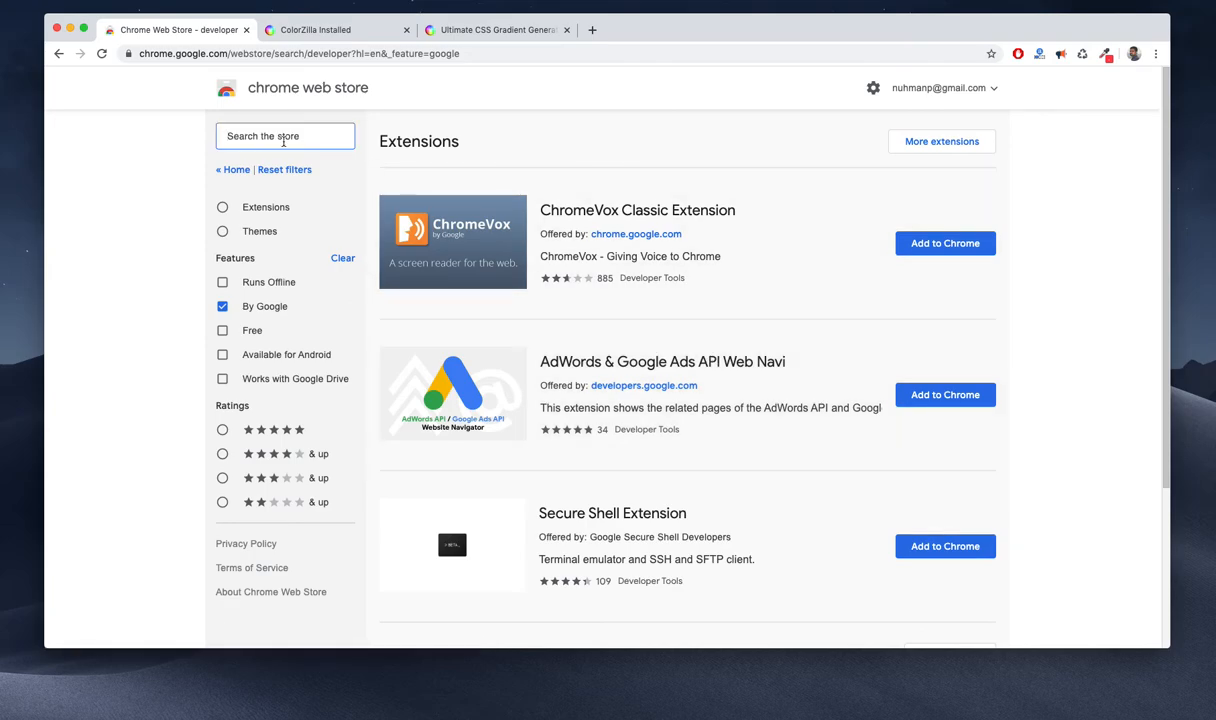
{"action": "type", "text": "travel"}
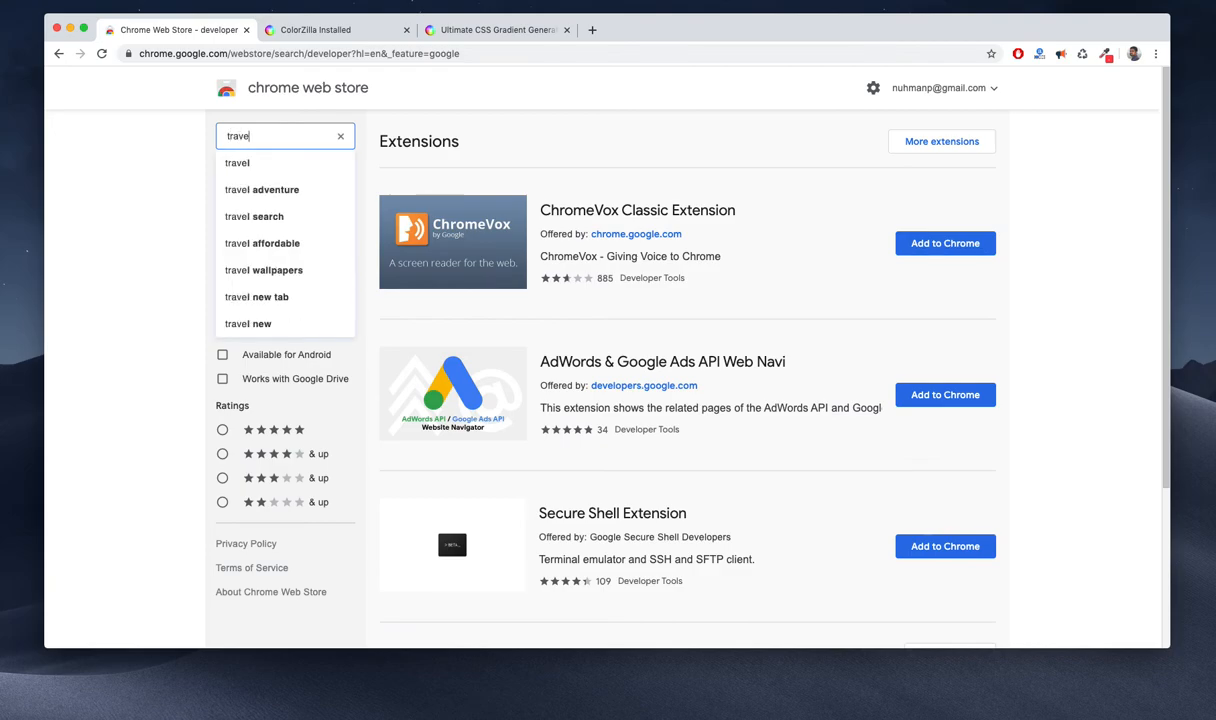
{"action": "key", "text": "Return"}
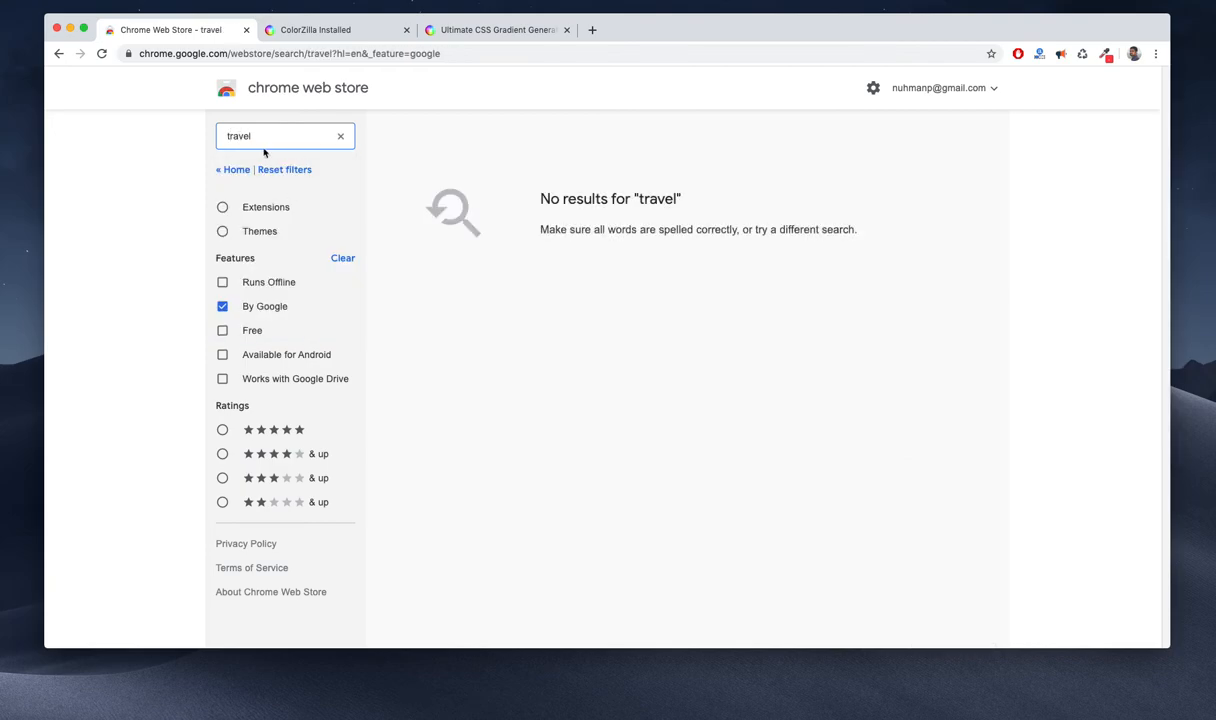
{"action": "left_click", "coordinate": [224, 310]}
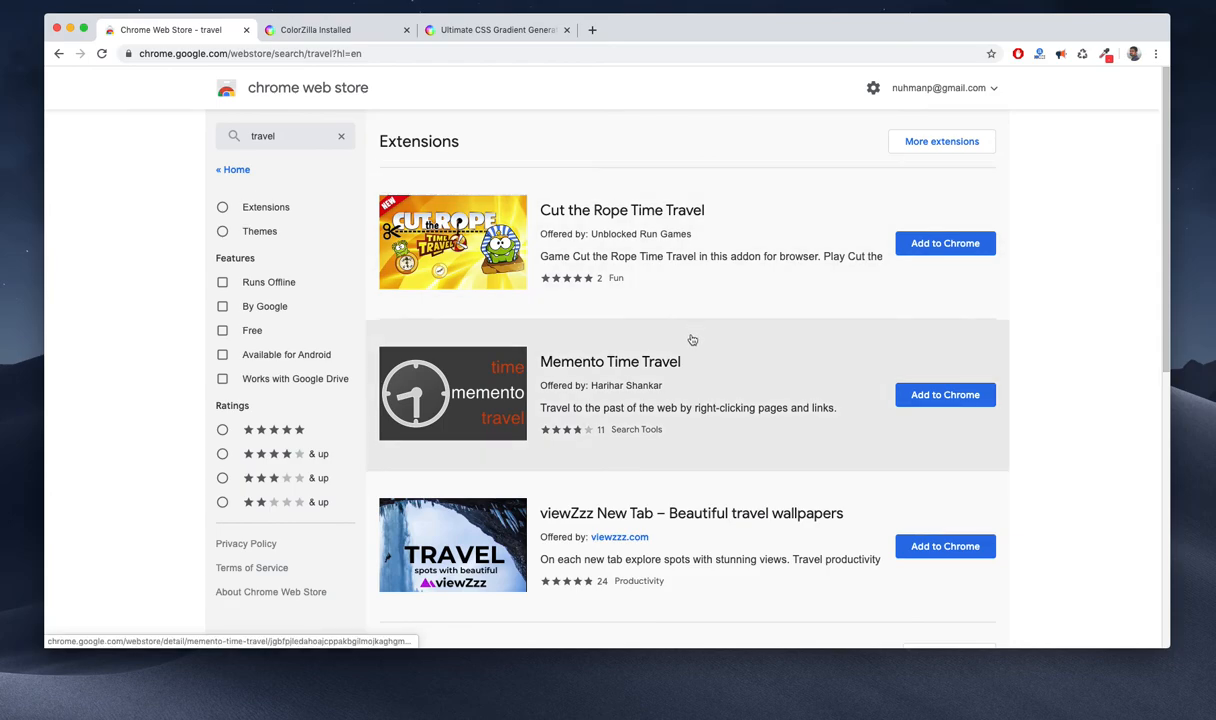
{"action": "scroll", "coordinate": [692, 340], "scroll_direction": "down", "scroll_amount": 5}
{"action": "scroll", "coordinate": [692, 340], "scroll_direction": "up", "scroll_amount": 5}
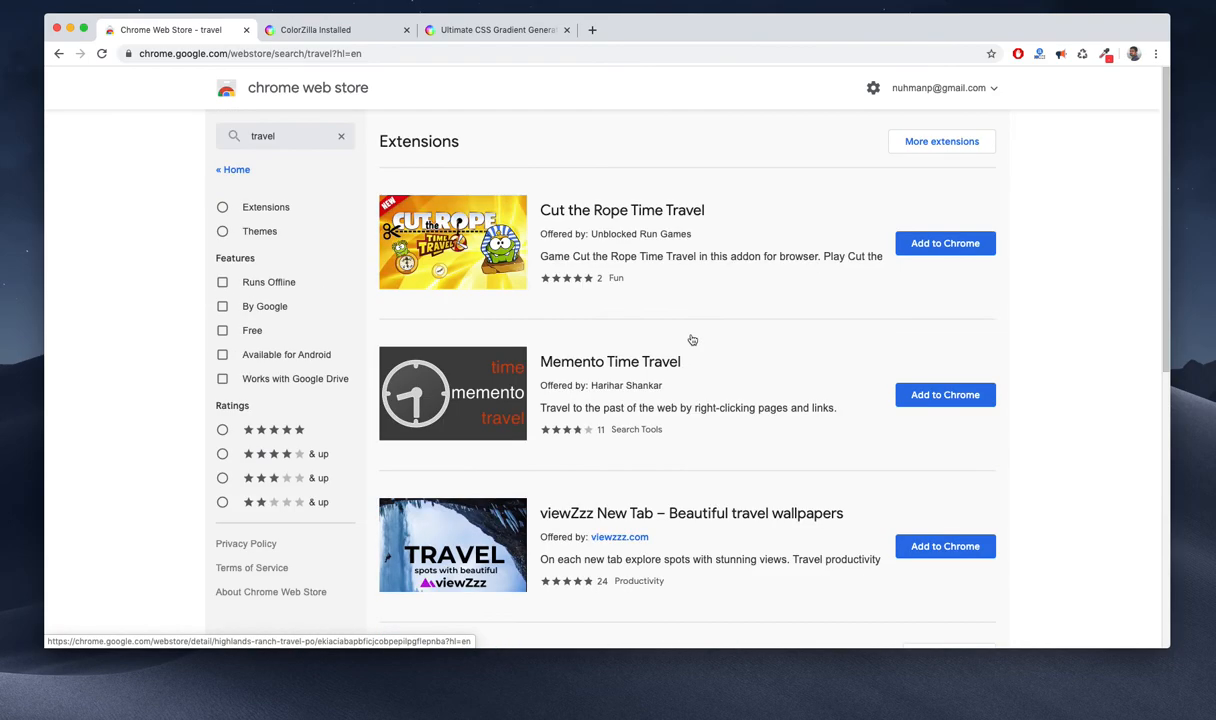
{"action": "scroll", "coordinate": [692, 340], "scroll_direction": "down", "scroll_amount": 3}
{"action": "scroll", "coordinate": [692, 340], "scroll_direction": "down", "scroll_amount": 2}
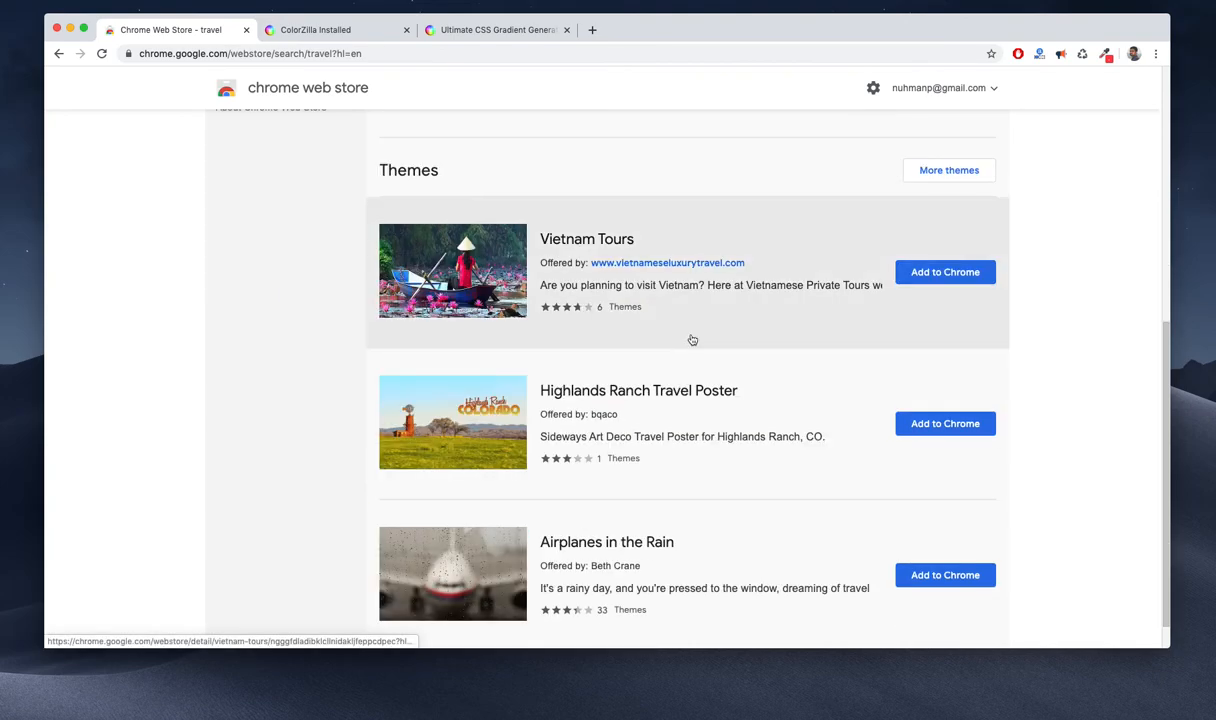
{"action": "scroll", "coordinate": [692, 340], "scroll_direction": "down", "scroll_amount": 1}
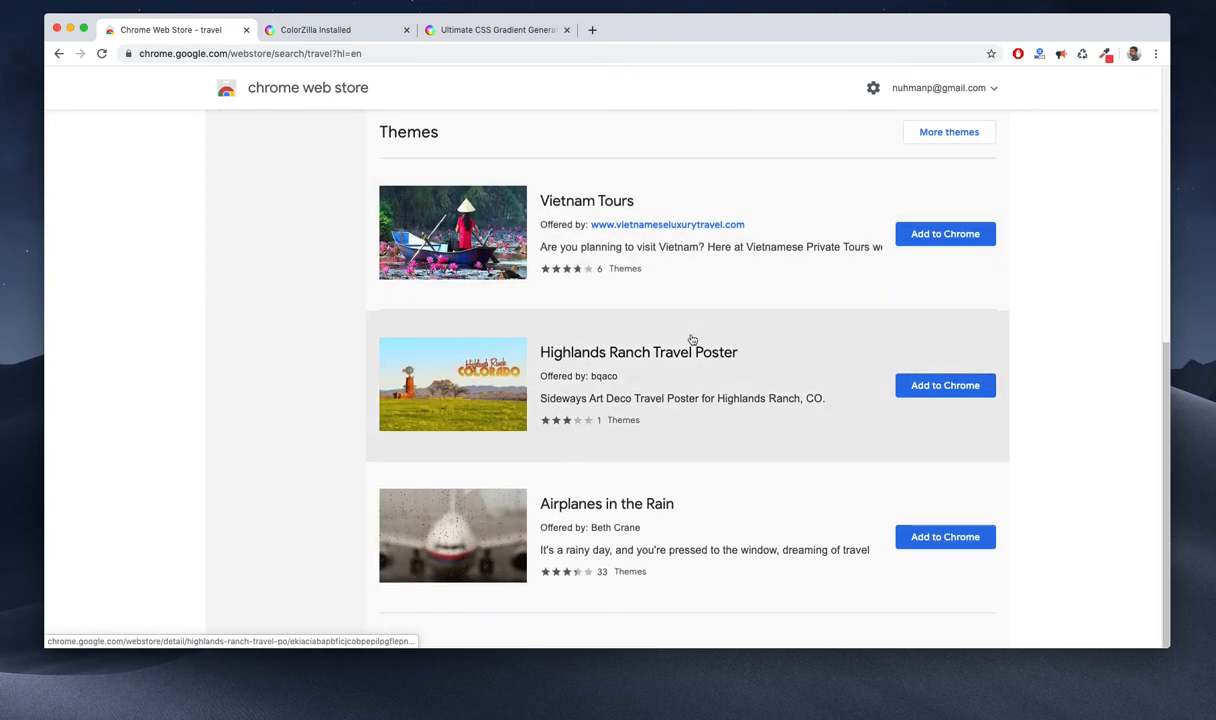
{"action": "scroll", "coordinate": [692, 340], "scroll_direction": "up", "scroll_amount": 2}
{"action": "scroll", "coordinate": [691, 337], "scroll_direction": "up", "scroll_amount": 4}
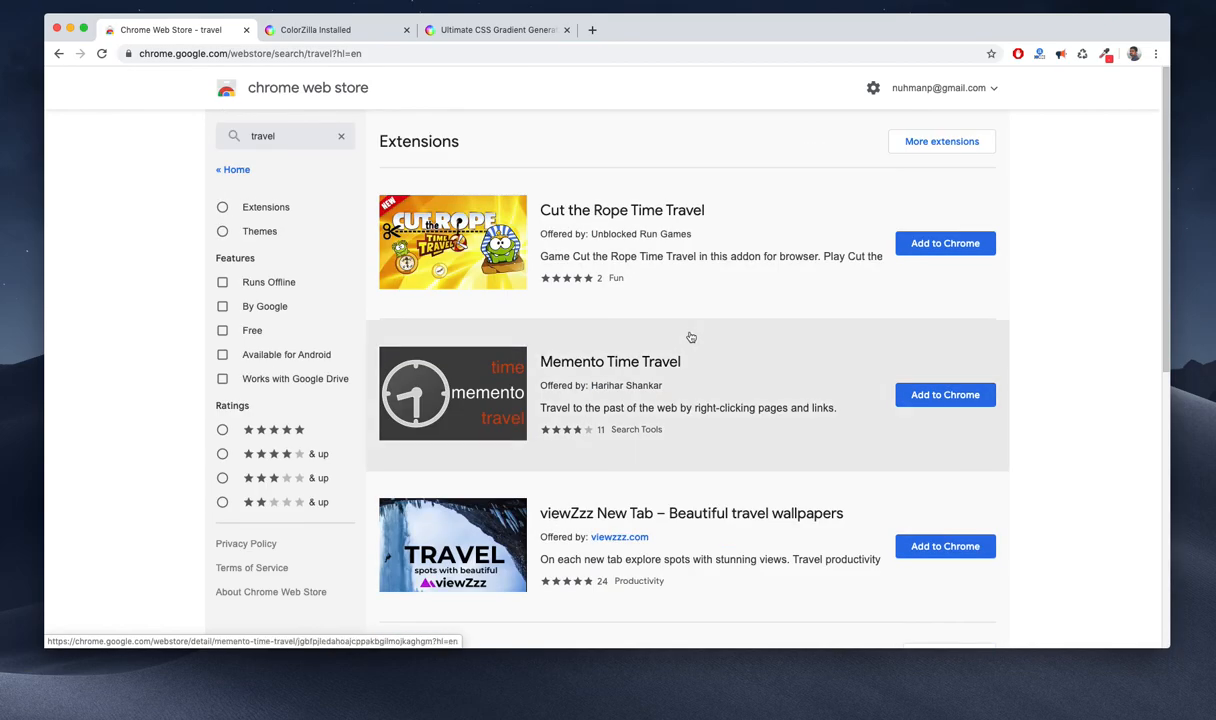
Step: Limit the travel results to themes only via the Themes filter
{"action": "left_click", "coordinate": [224, 232]}
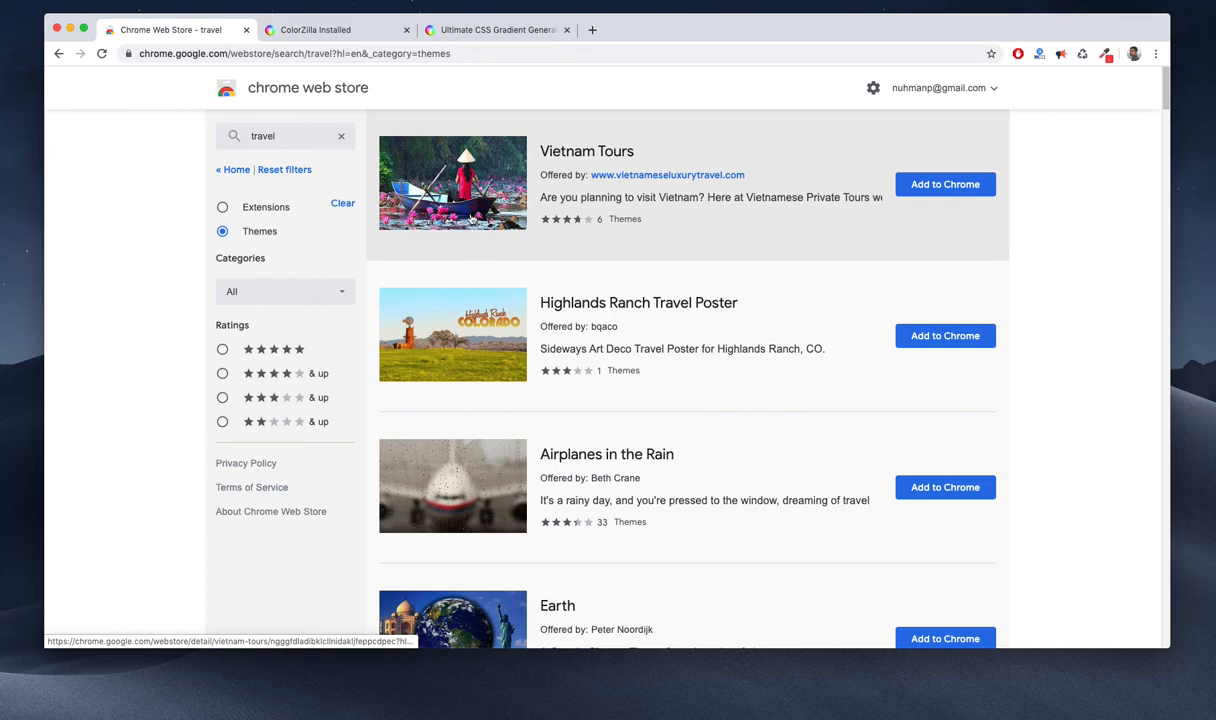
{"action": "scroll", "coordinate": [472, 215], "scroll_direction": "down", "scroll_amount": 3}
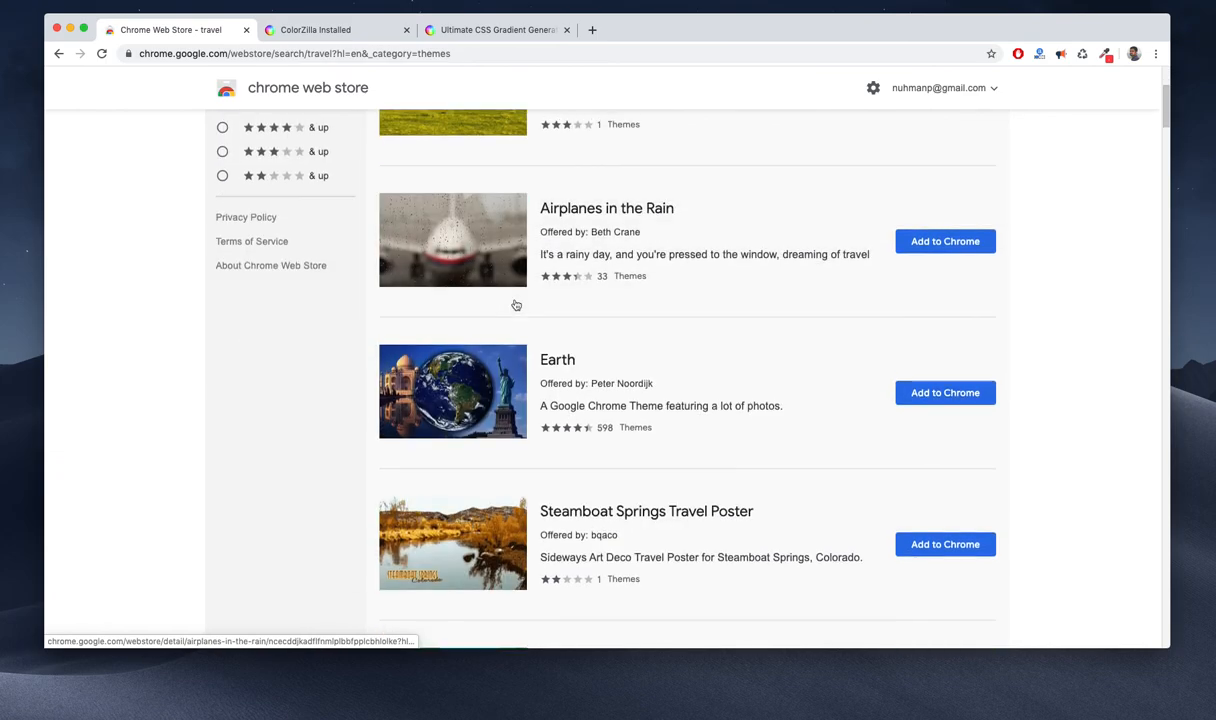
{"action": "scroll", "coordinate": [516, 304], "scroll_direction": "up", "scroll_amount": 3}
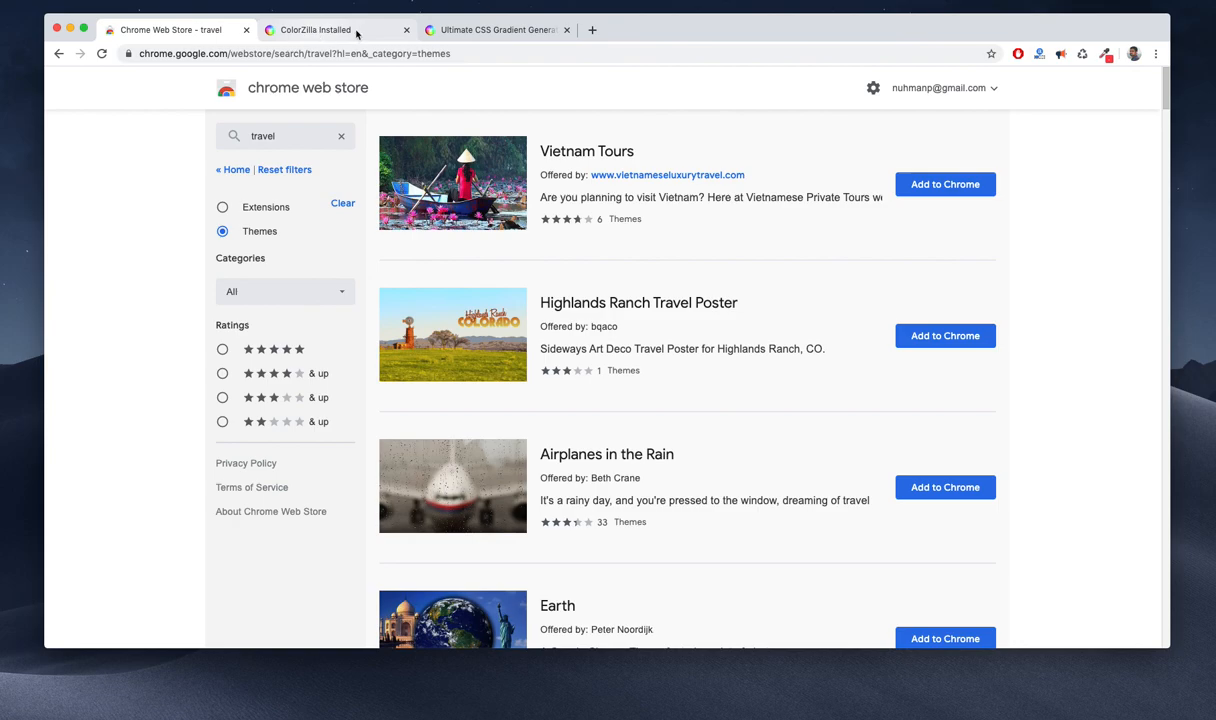